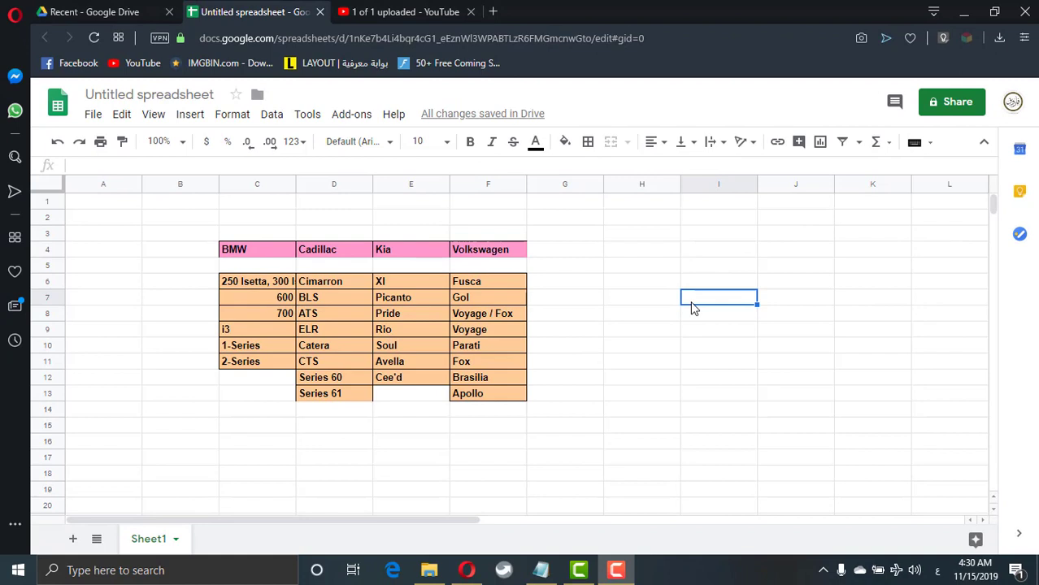
Step: Add a second sheet to the spreadsheet and fill its cells C4:D4 with yellow
left_click(72, 539)
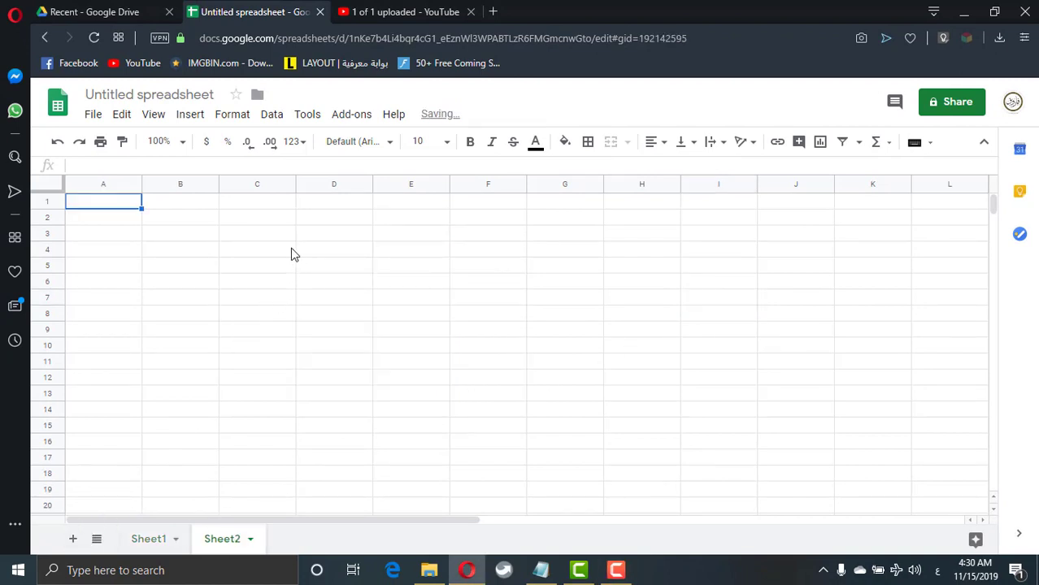
left_click_drag(278, 250, 371, 250)
left_click(567, 144)
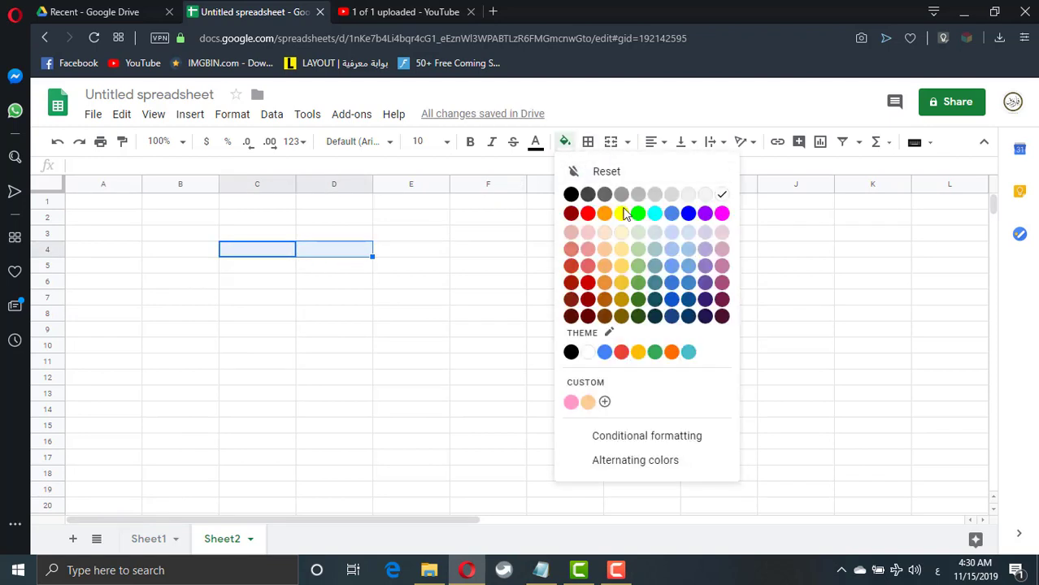
left_click(625, 213)
left_click(364, 334)
Step: Add a data validation dropdown to Sheet2 cell C4, using a list from the range Sheet1!C4:N4
left_click(278, 252)
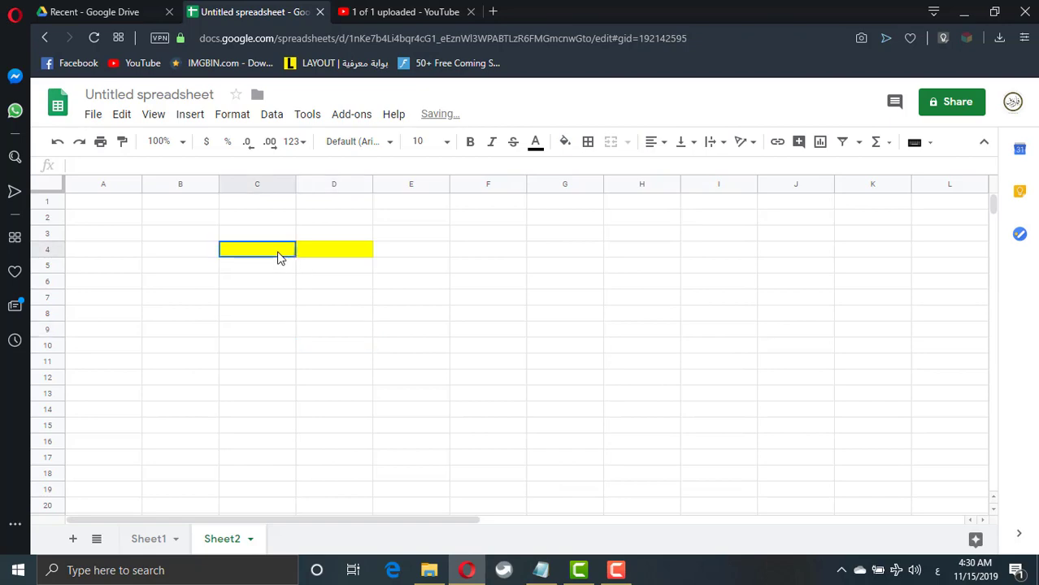
left_click(274, 116)
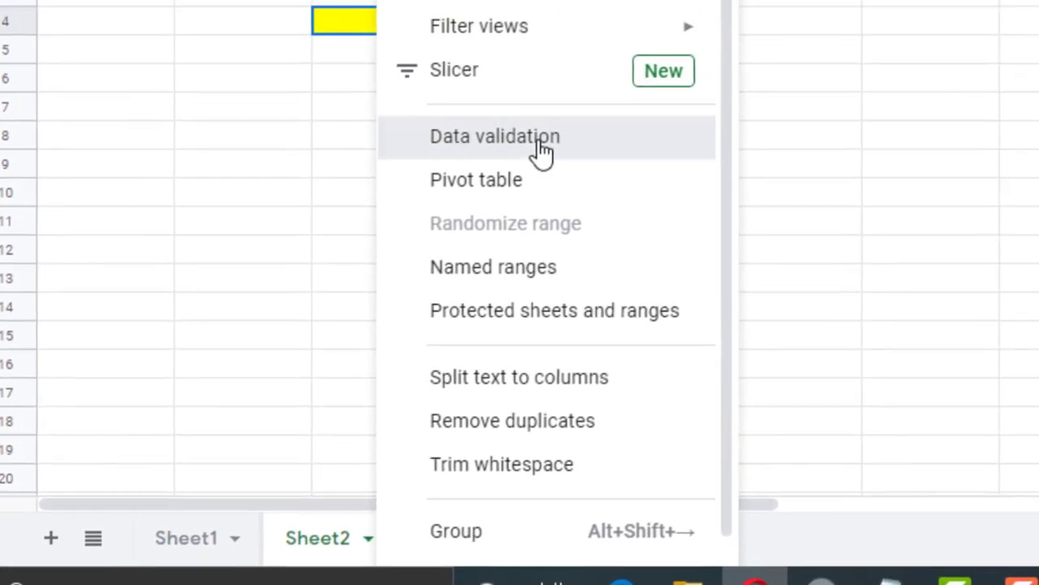
left_click(630, 105)
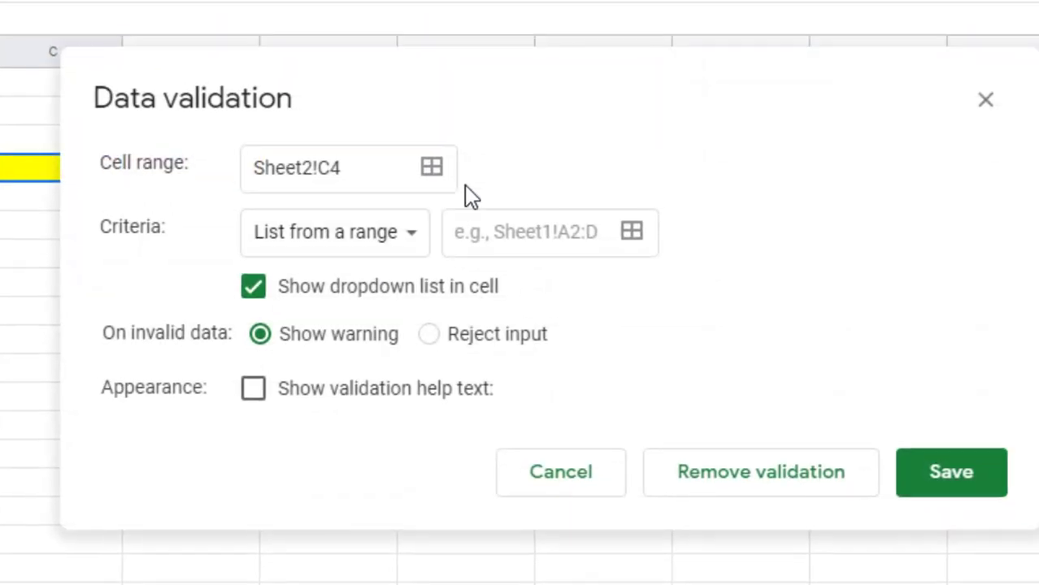
left_click(457, 248)
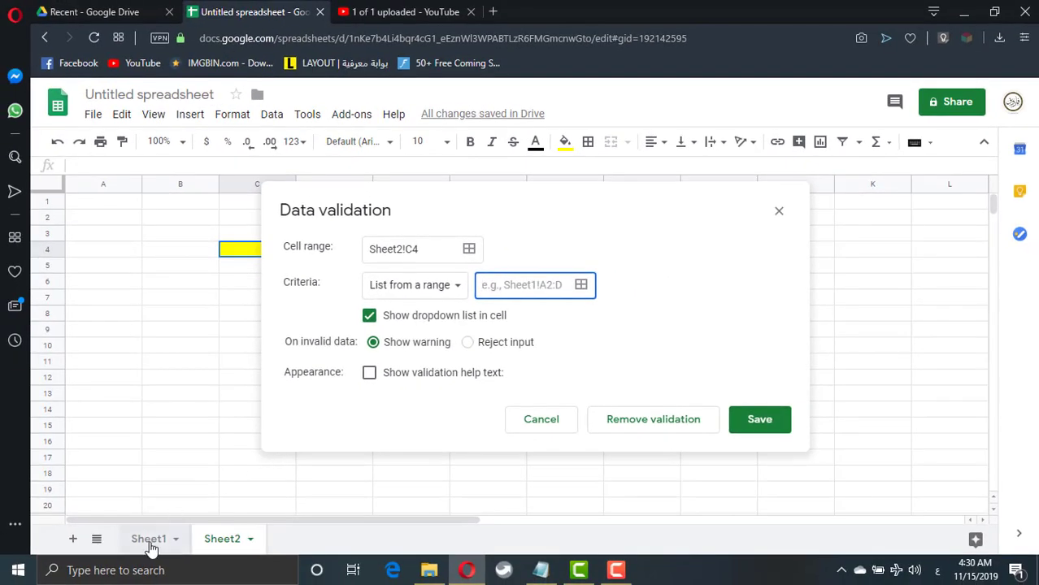
left_click(114, 557)
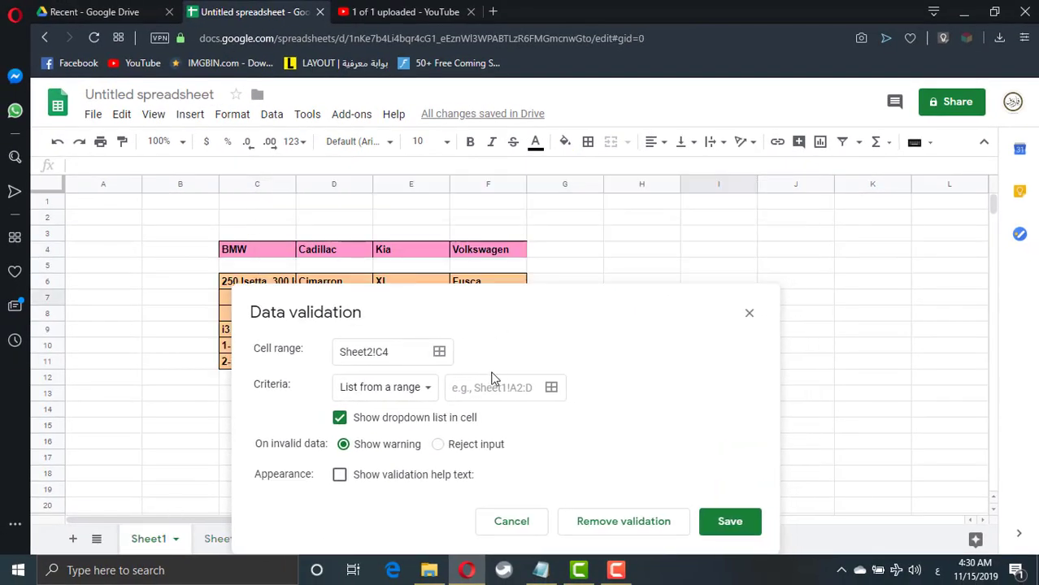
left_click(497, 384)
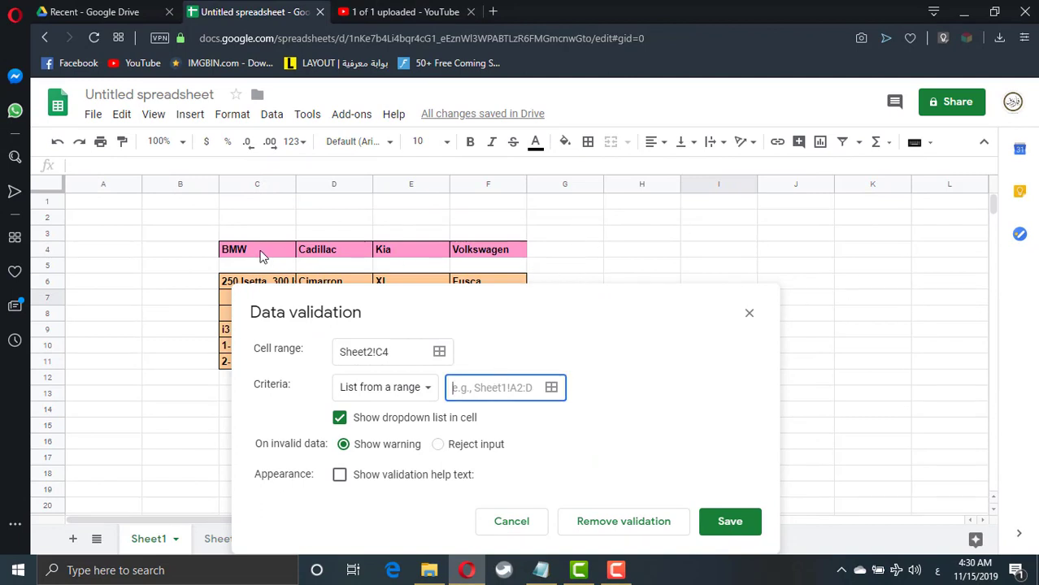
left_click_drag(259, 254, 995, 257)
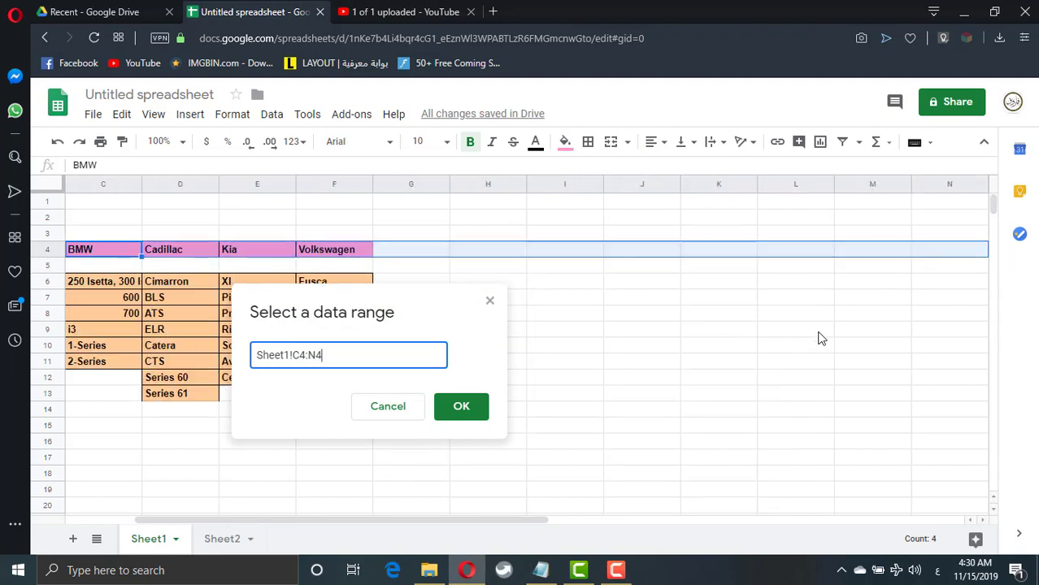
left_click(469, 406)
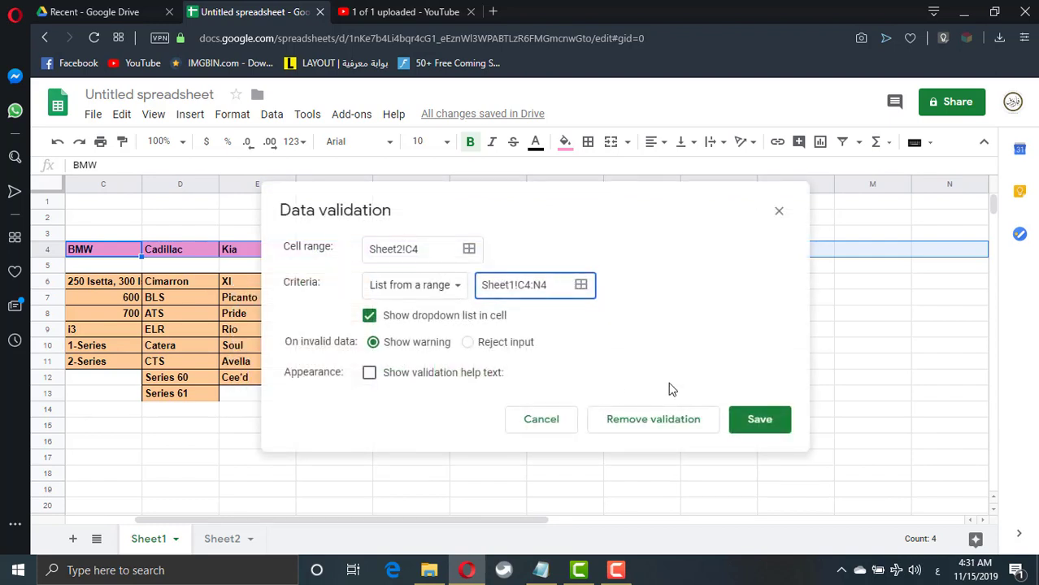
left_click(783, 421)
Step: Try the brand dropdown in Sheet2 cell C4 by choosing Volkswagen, and finally set it to BMW
left_click(233, 541)
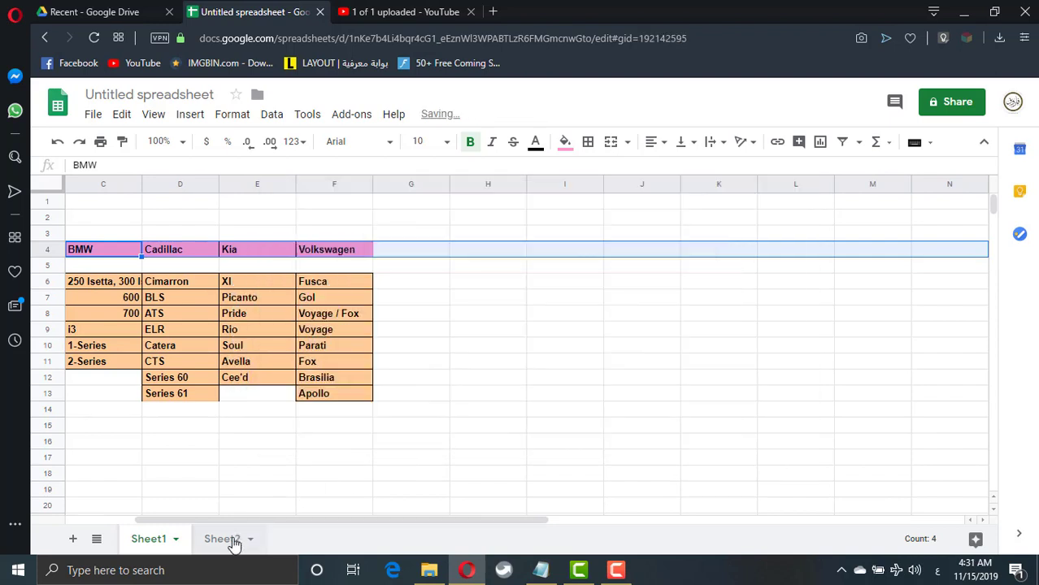
left_click(289, 250)
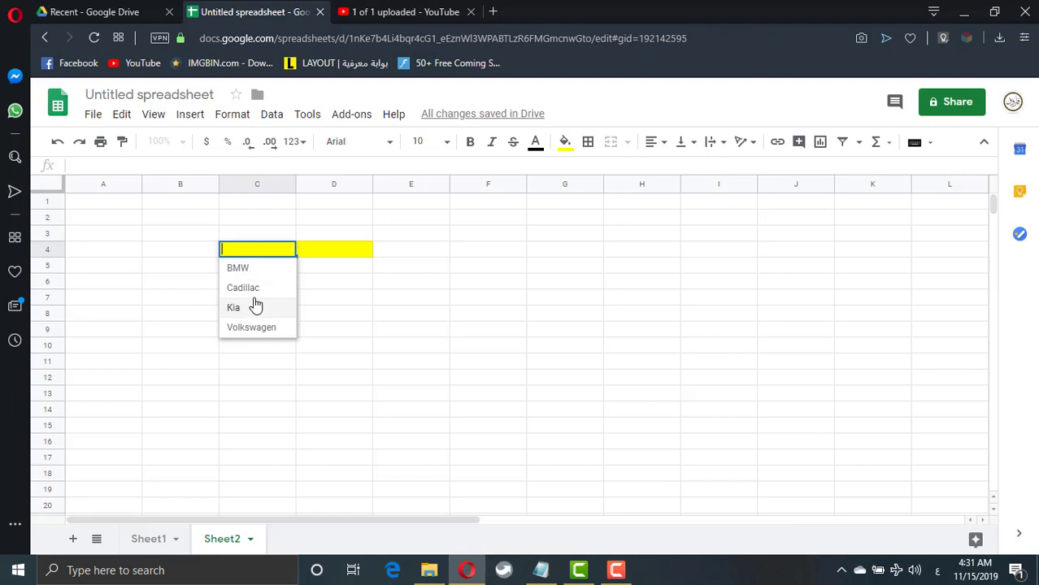
left_click(255, 327)
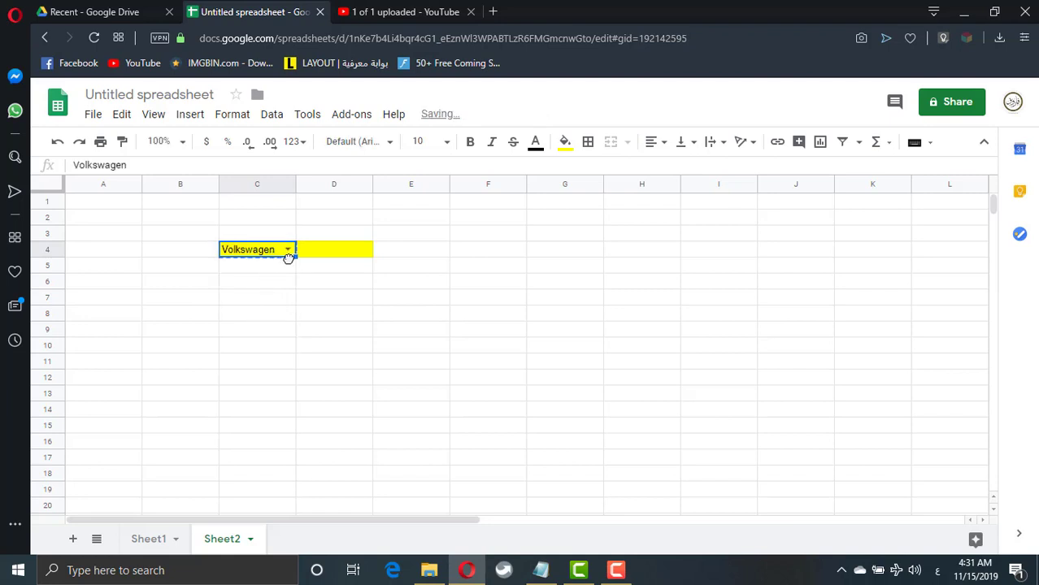
left_click(288, 249)
left_click(263, 289)
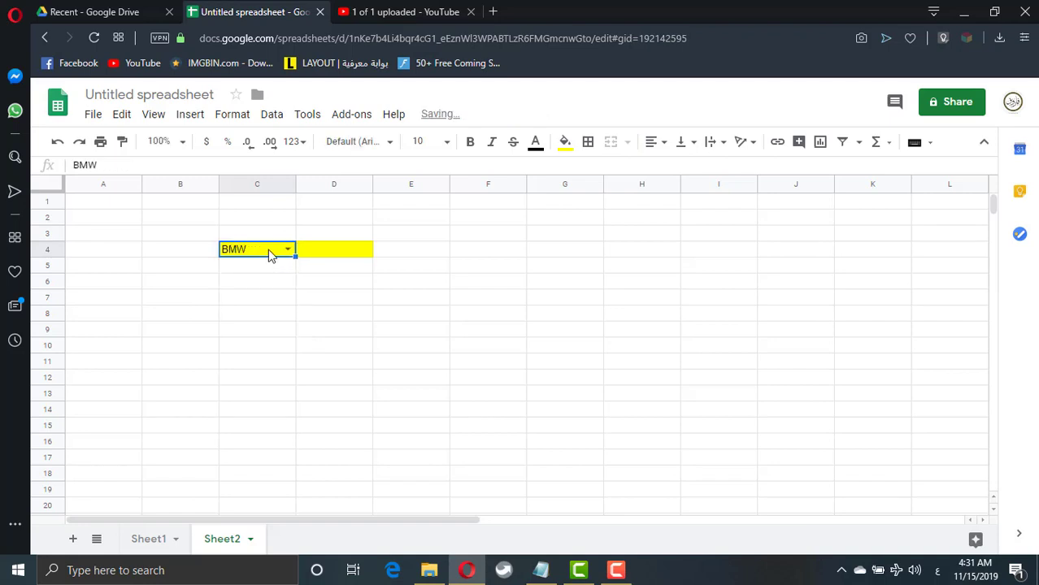
Step: Fit the width of column C on Sheet1 to its BMW model names
left_click(320, 240)
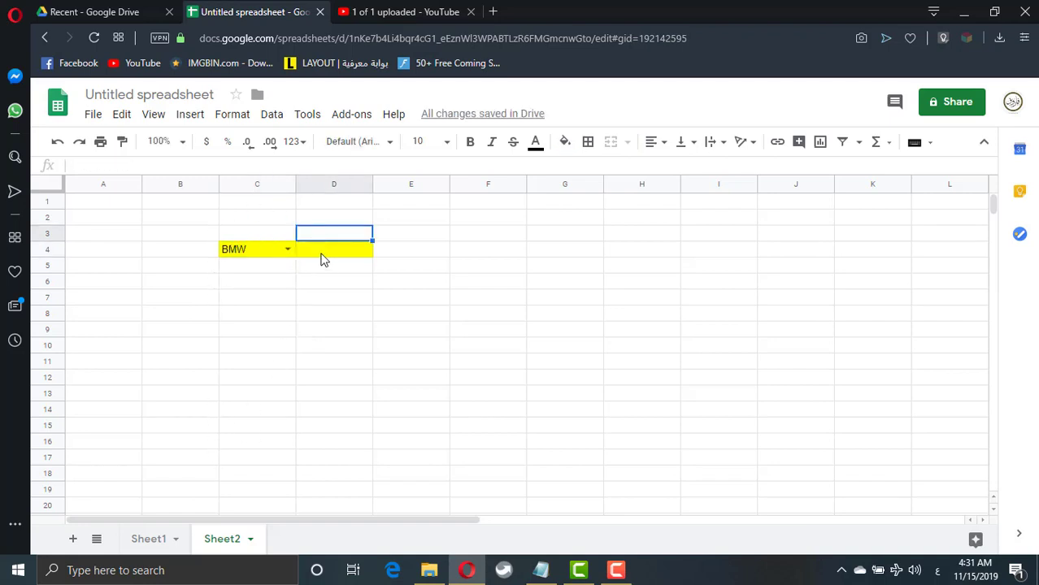
left_click(322, 256)
left_click(161, 540)
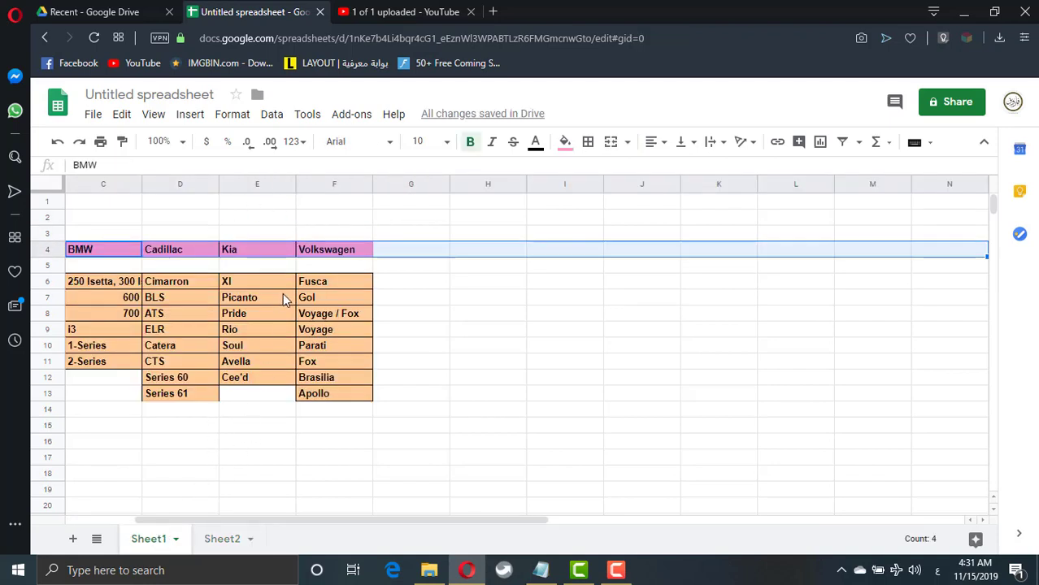
left_click_drag(560, 517, 476, 522)
left_click(381, 443)
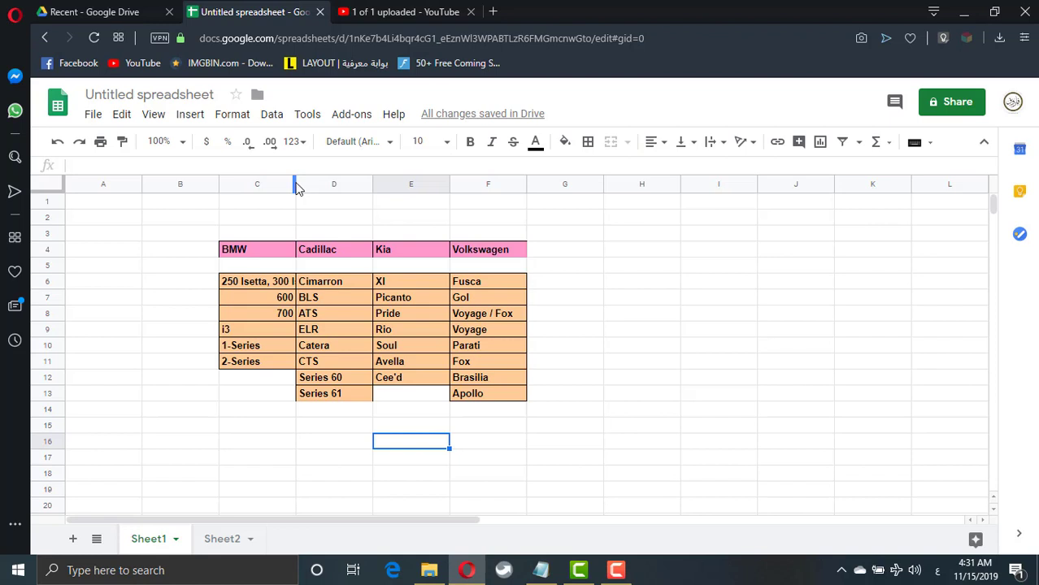
double_click(295, 183)
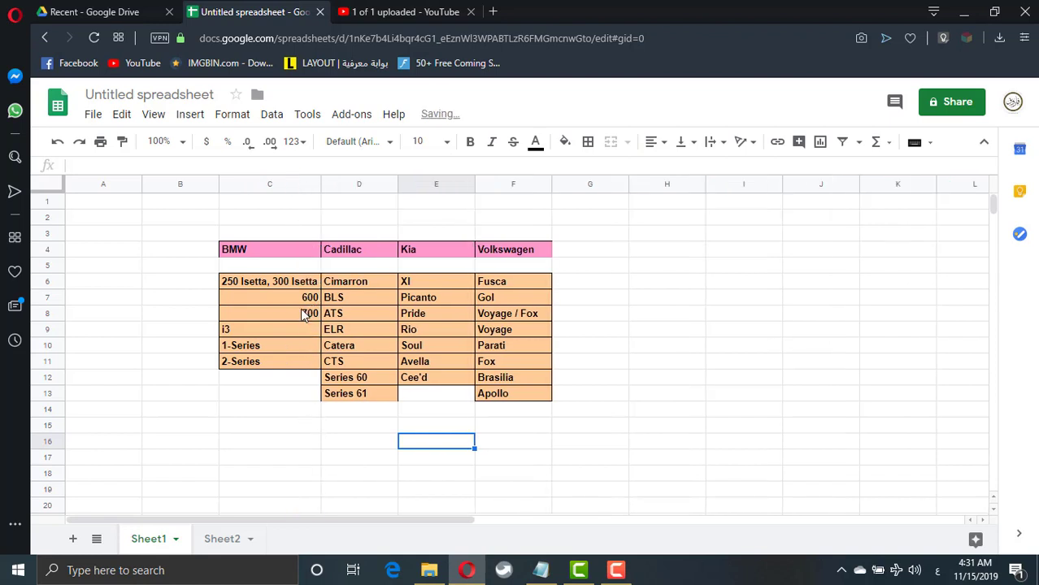
Step: Define a named range called BMW for cells C6:C20 on Sheet1
left_click_drag(297, 287, 297, 365)
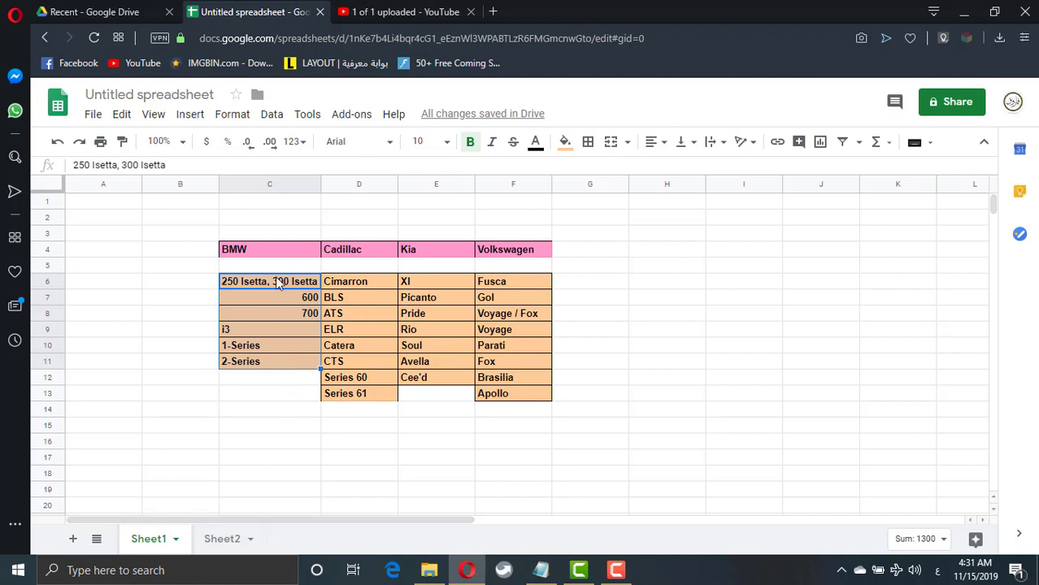
left_click_drag(277, 282, 256, 509)
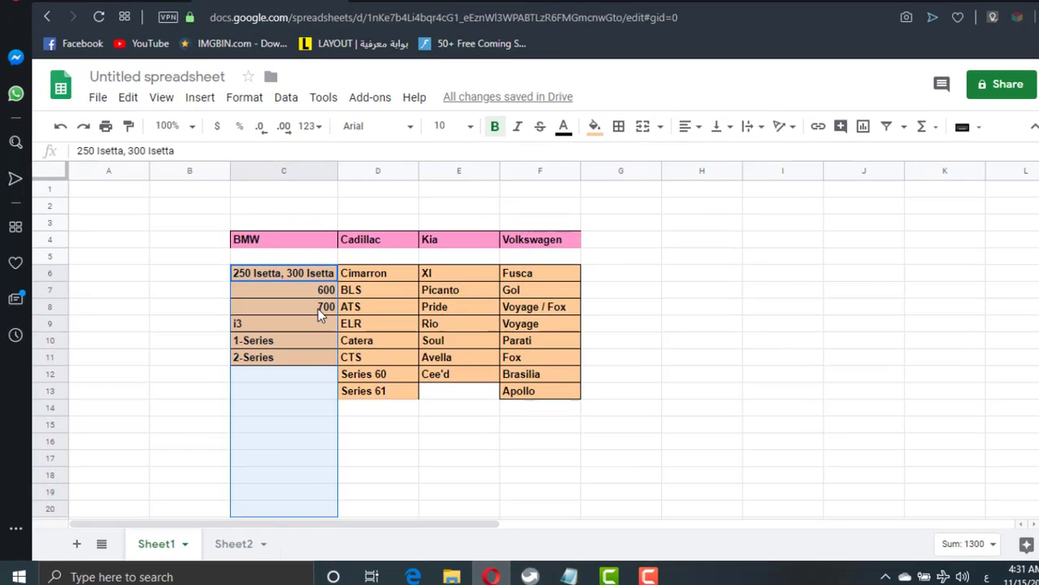
right_click(301, 314)
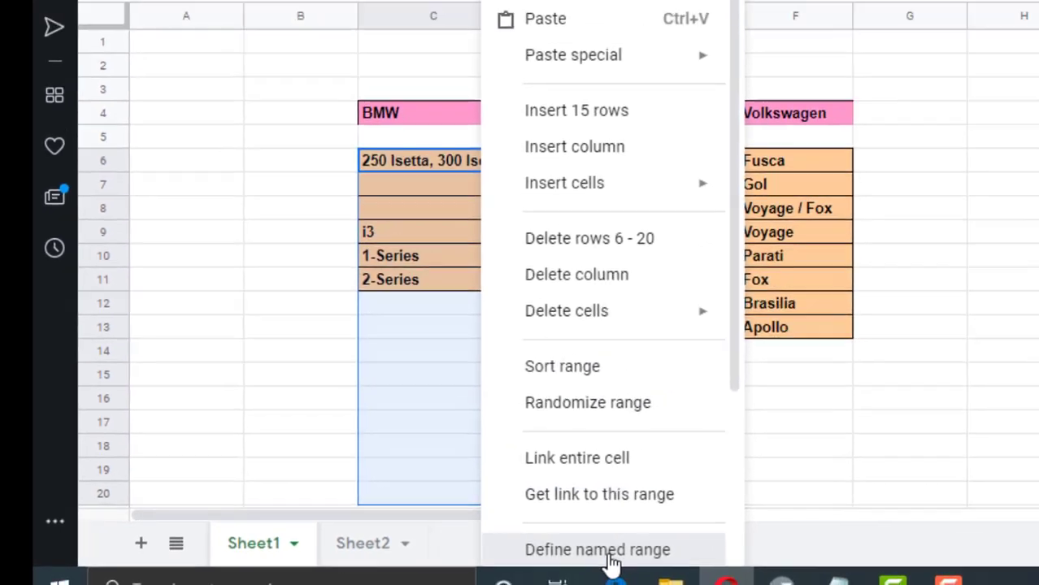
left_click(695, 560)
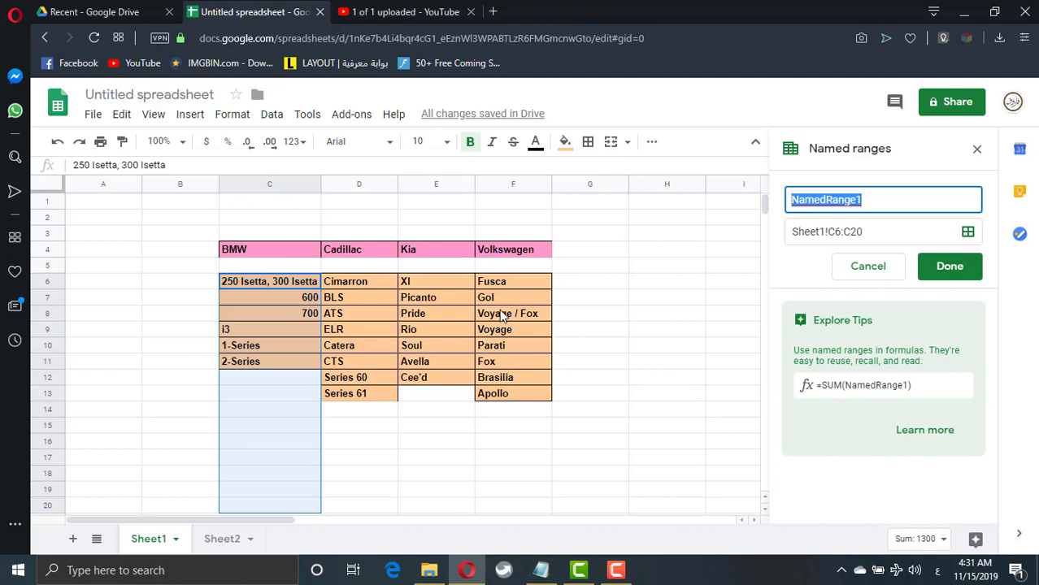
key("BackSpace")
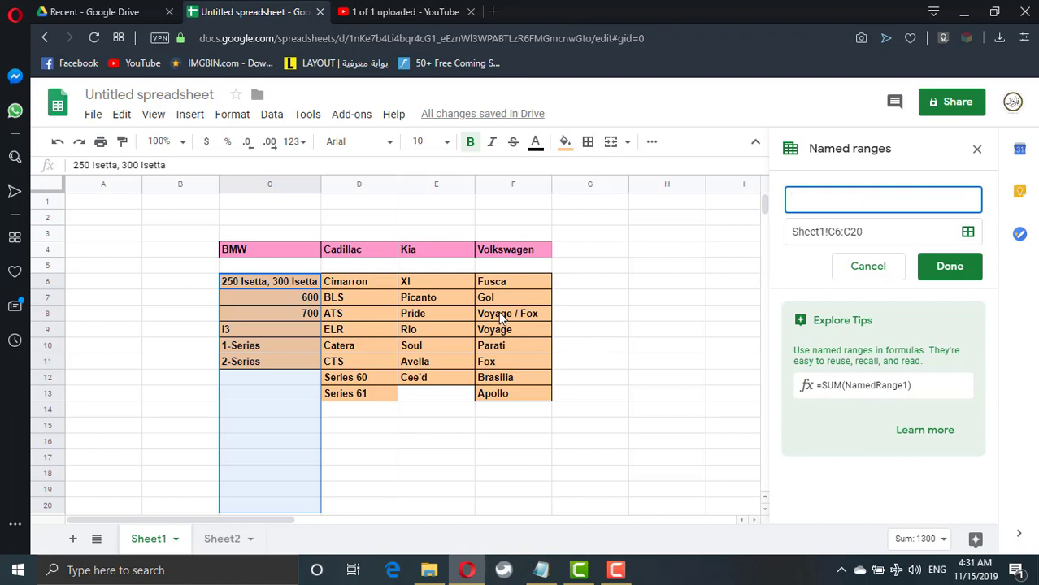
left_click(942, 274)
Step: Define named ranges on Sheet1: Cadillac for D6:D20, Kia for E6:E20 and Volkswagen for F6:F20
left_click(370, 284)
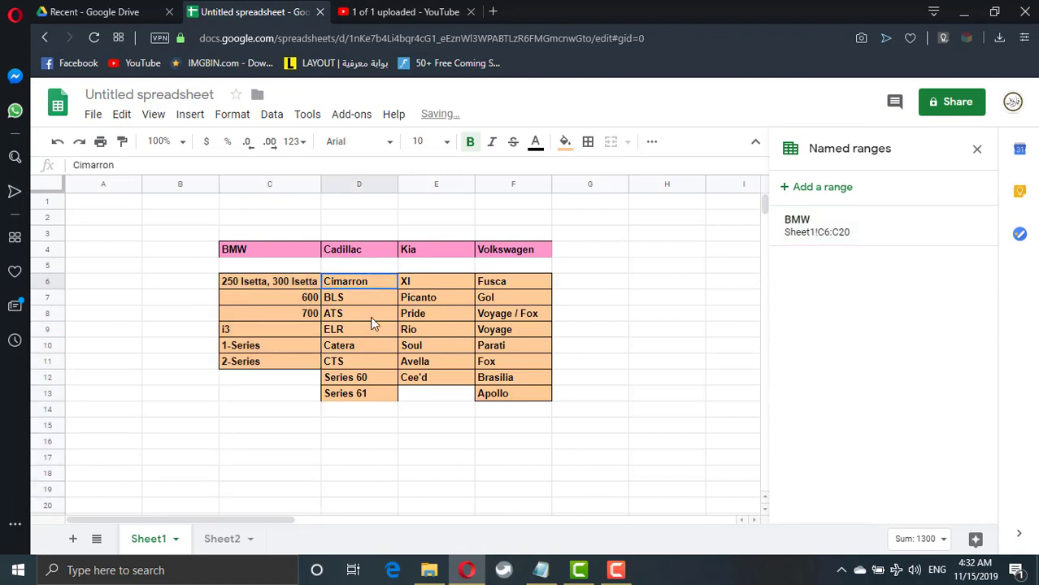
left_click_drag(371, 324, 355, 504)
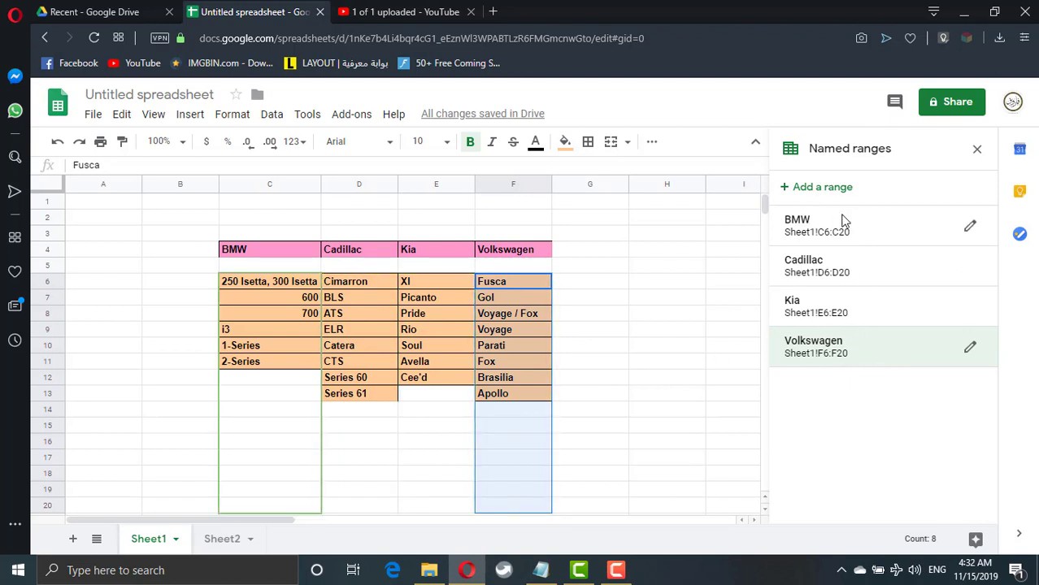
Step: Enter the formula =INDIRECT(Sheet2!C4) in cell A4 of Sheet1 to list the chosen brand's models
left_click(221, 541)
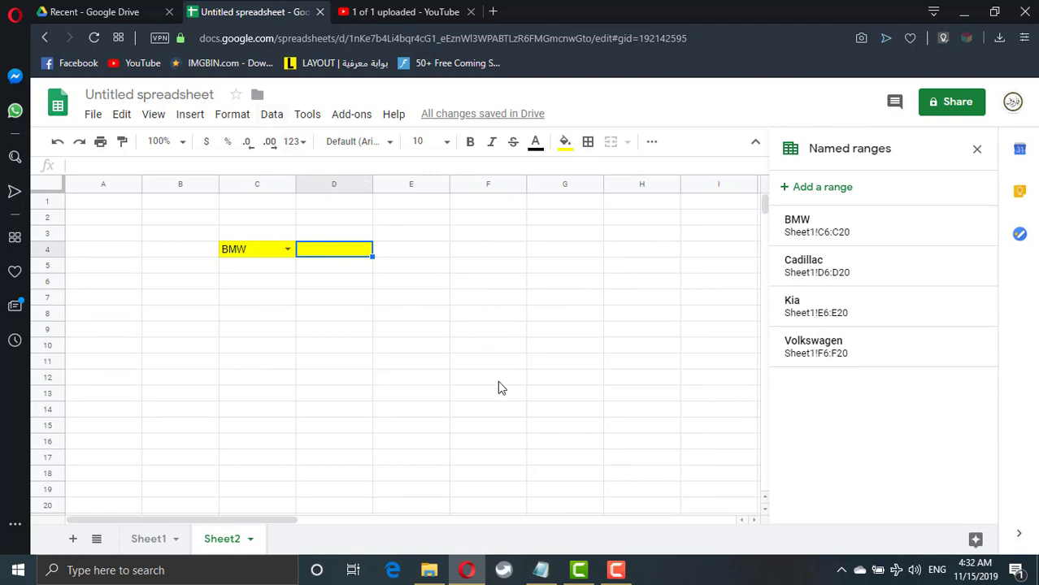
left_click(149, 539)
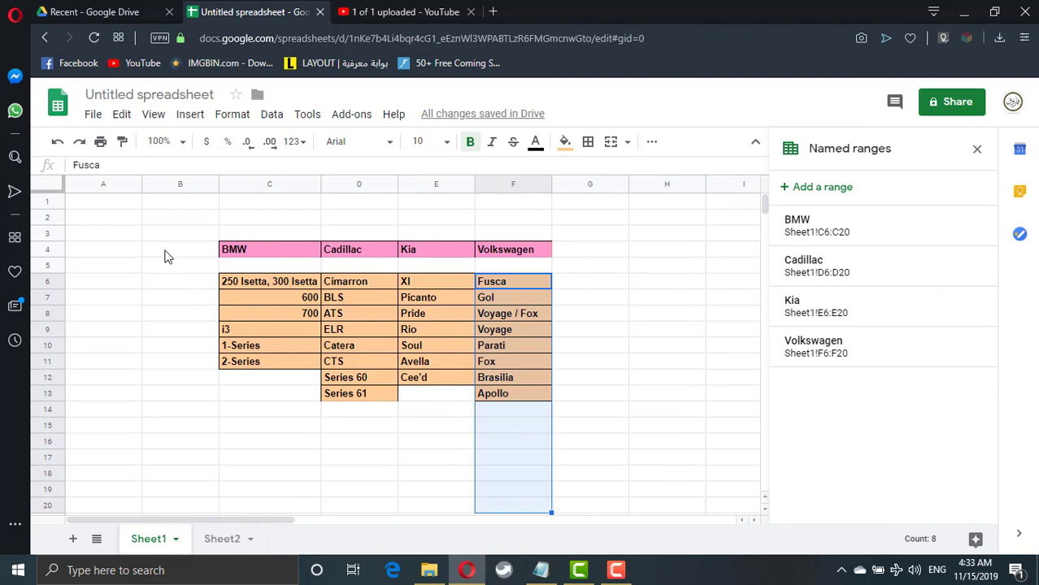
left_click(98, 254)
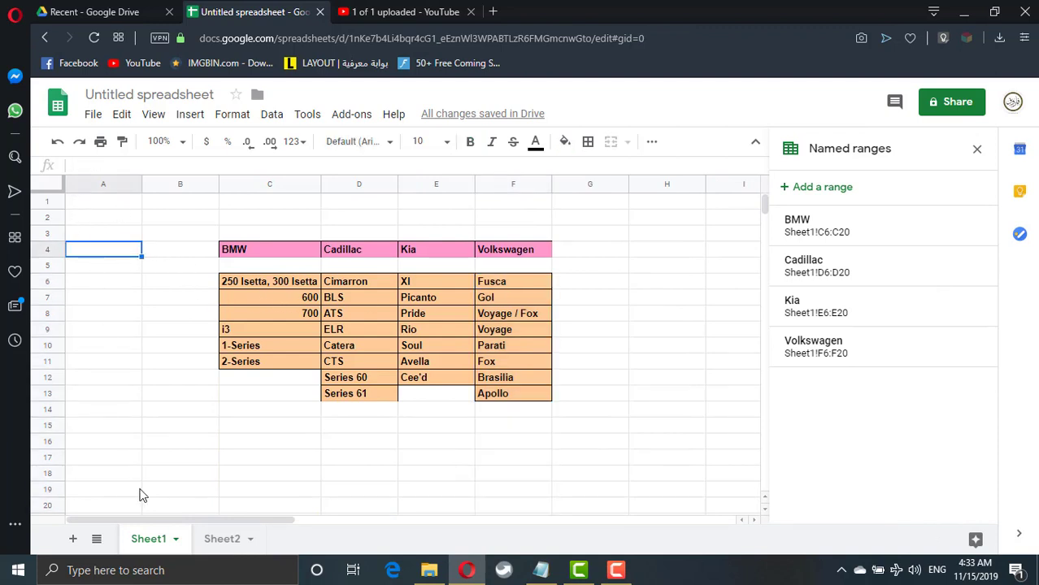
type("=in")
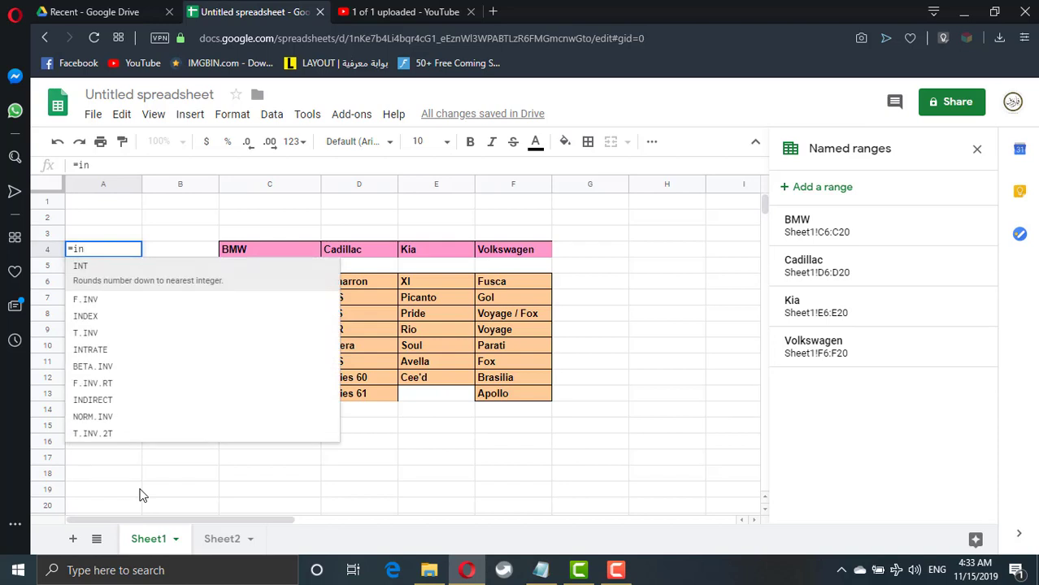
type("dire")
key("Tab")
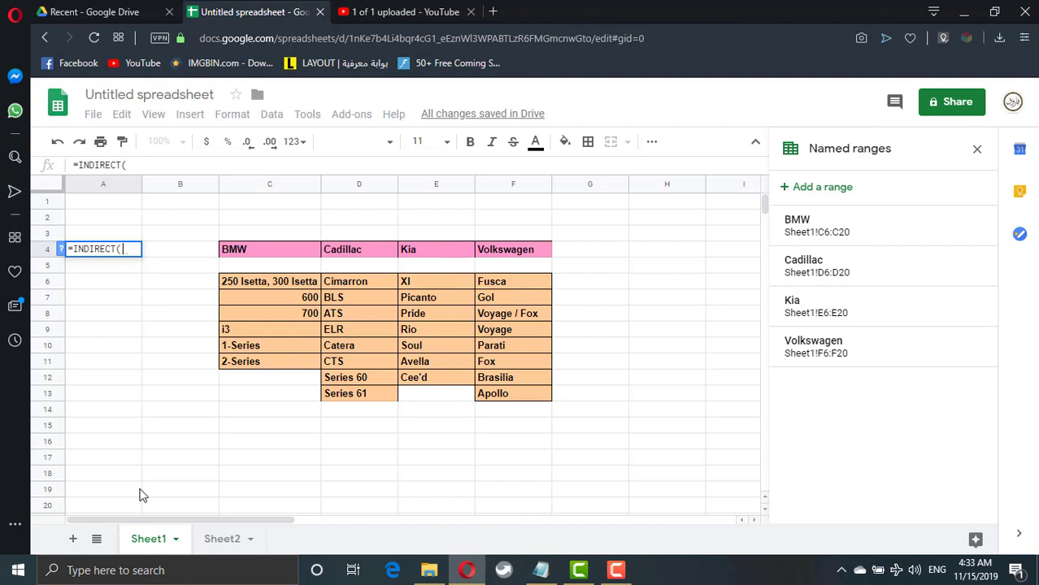
left_click(224, 541)
left_click(244, 252)
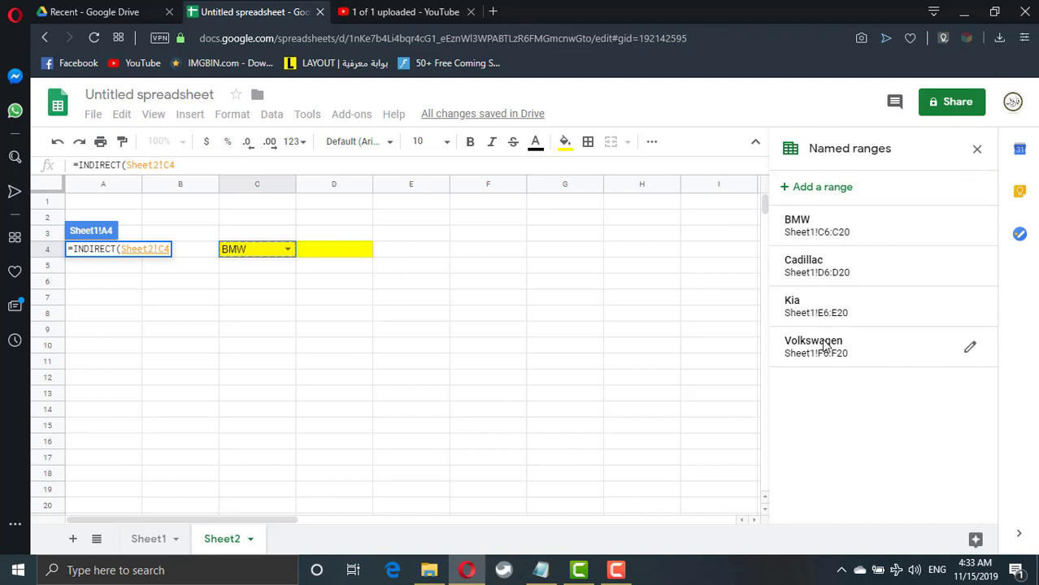
key("Return")
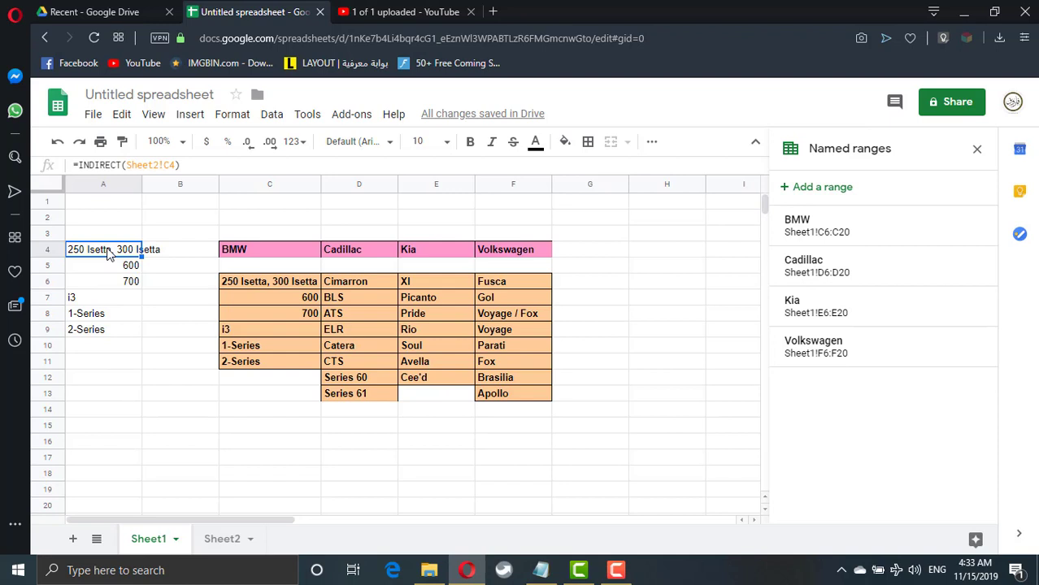
Step: Add a dropdown to cell D4 of Sheet2 using data validation with a list from the range Sheet1!A4:A20
left_click_drag(108, 253, 101, 509)
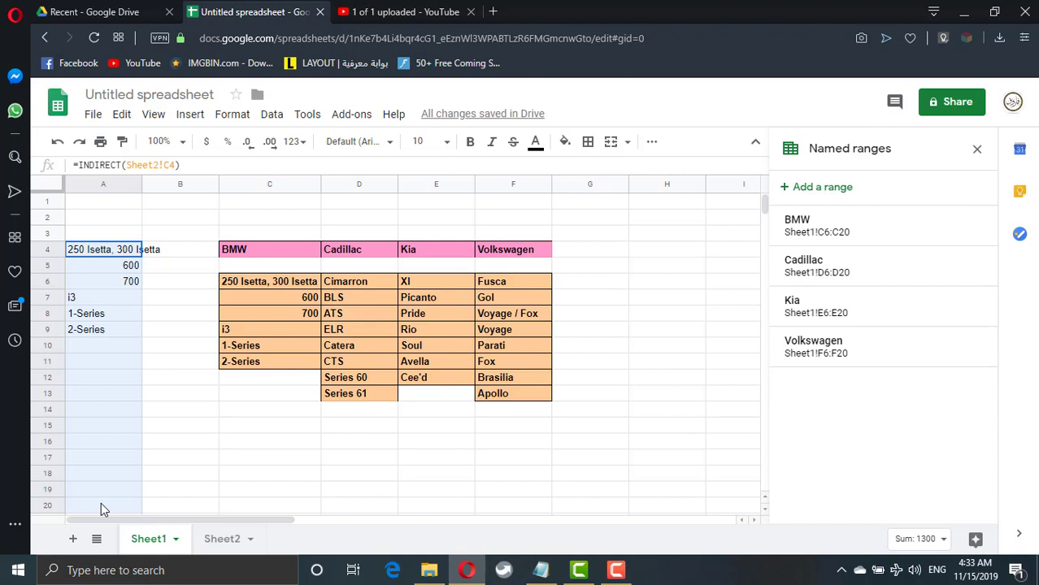
left_click(221, 539)
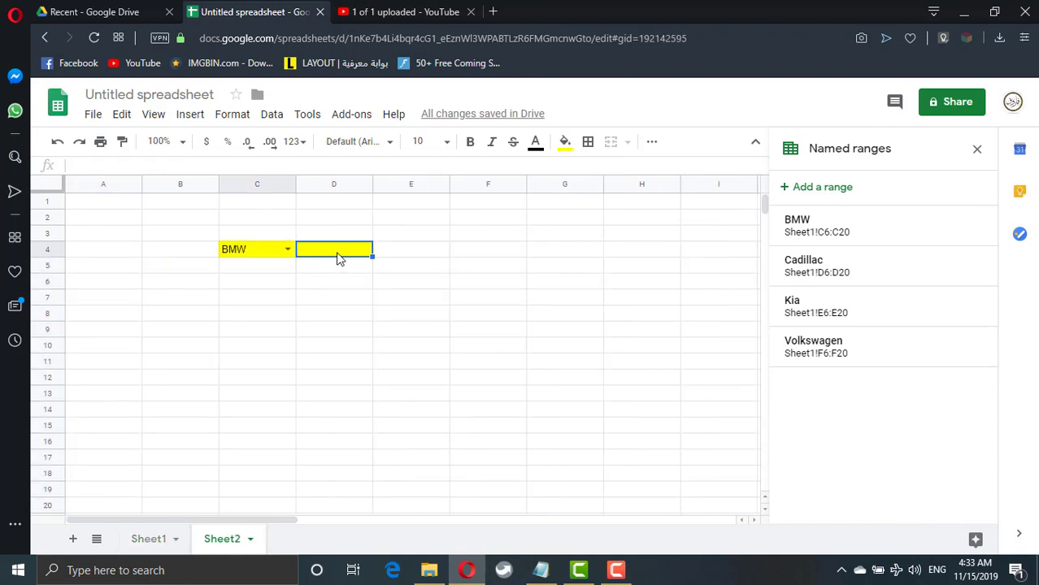
left_click(273, 116)
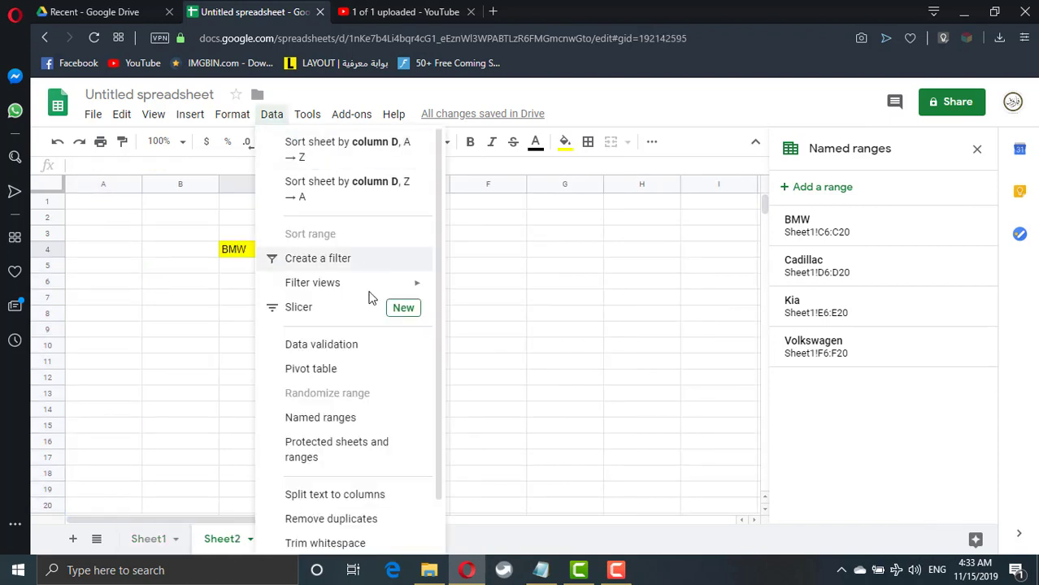
left_click(343, 314)
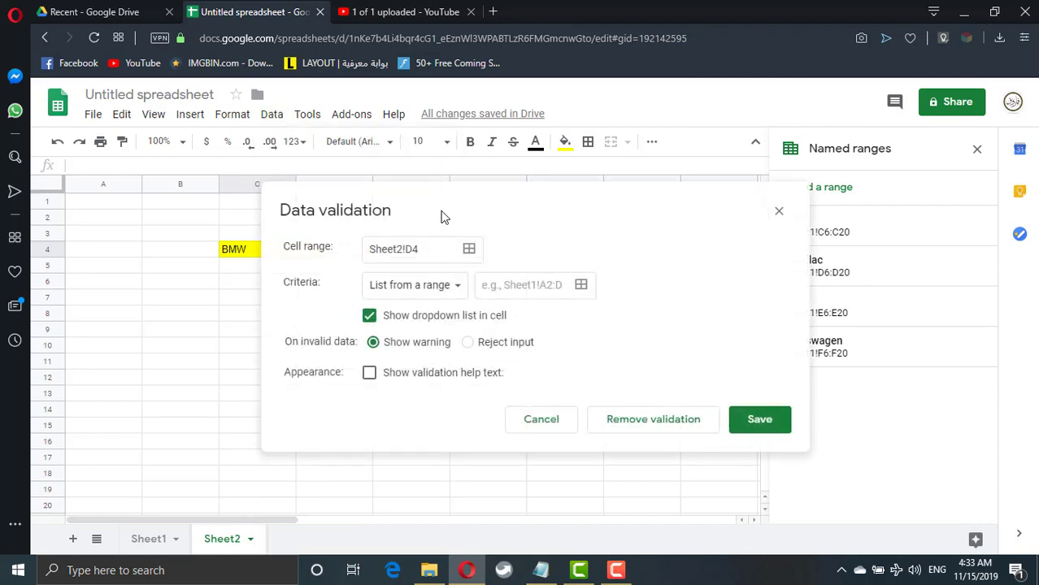
left_click_drag(443, 215, 723, 183)
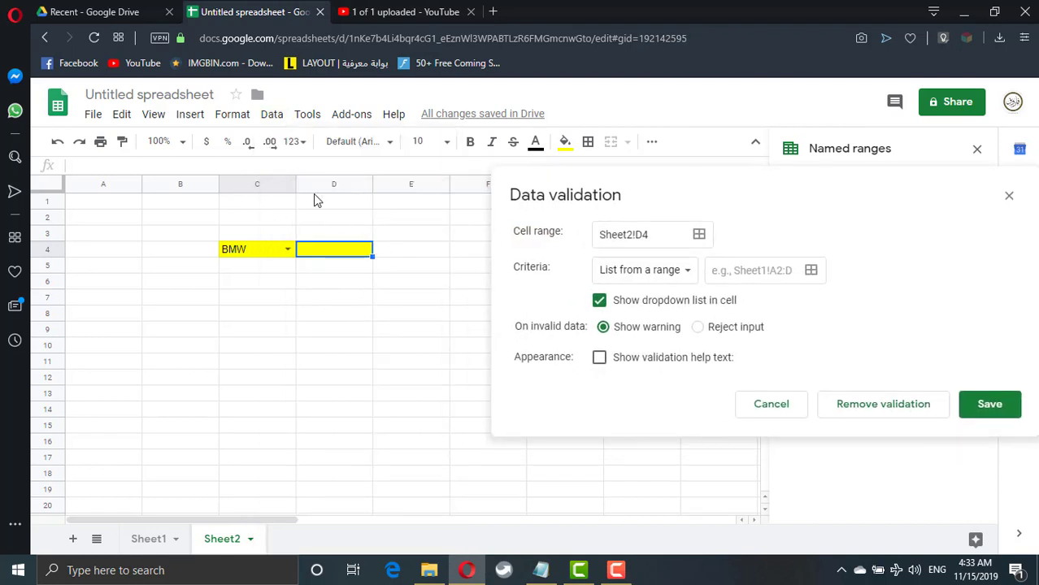
left_click(732, 270)
left_click(150, 539)
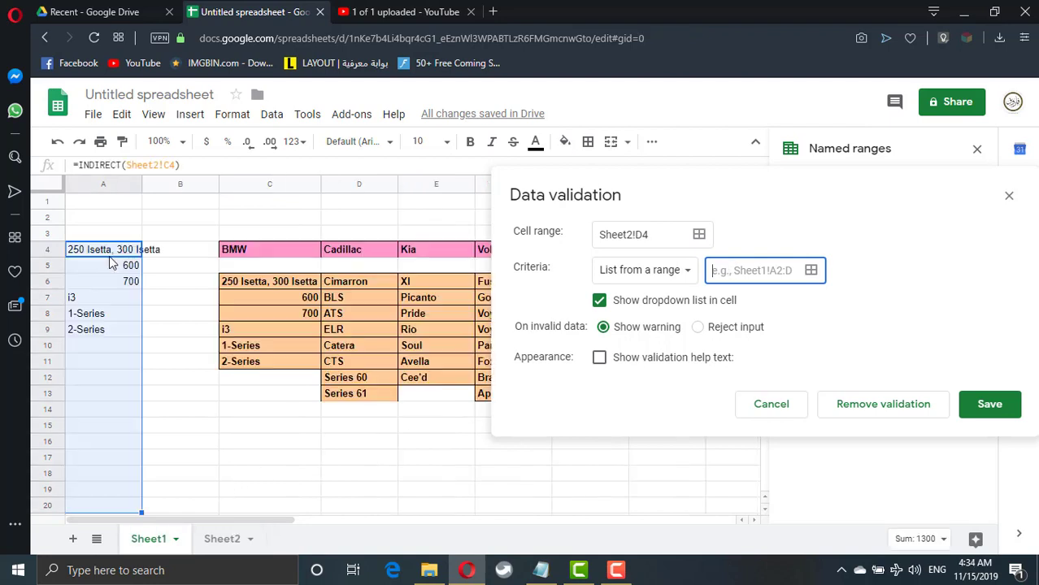
left_click_drag(116, 255, 98, 502)
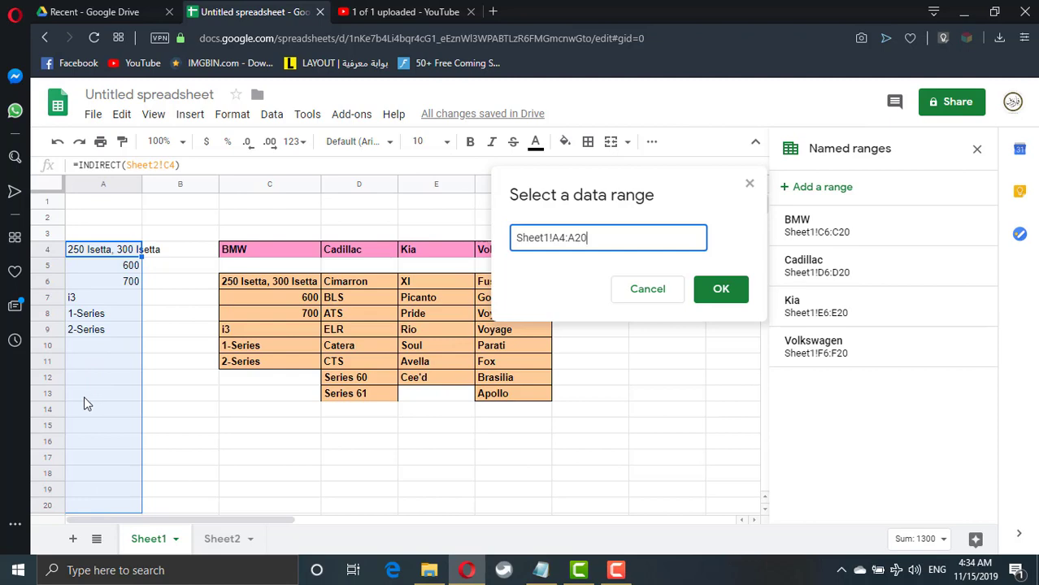
left_click(723, 291)
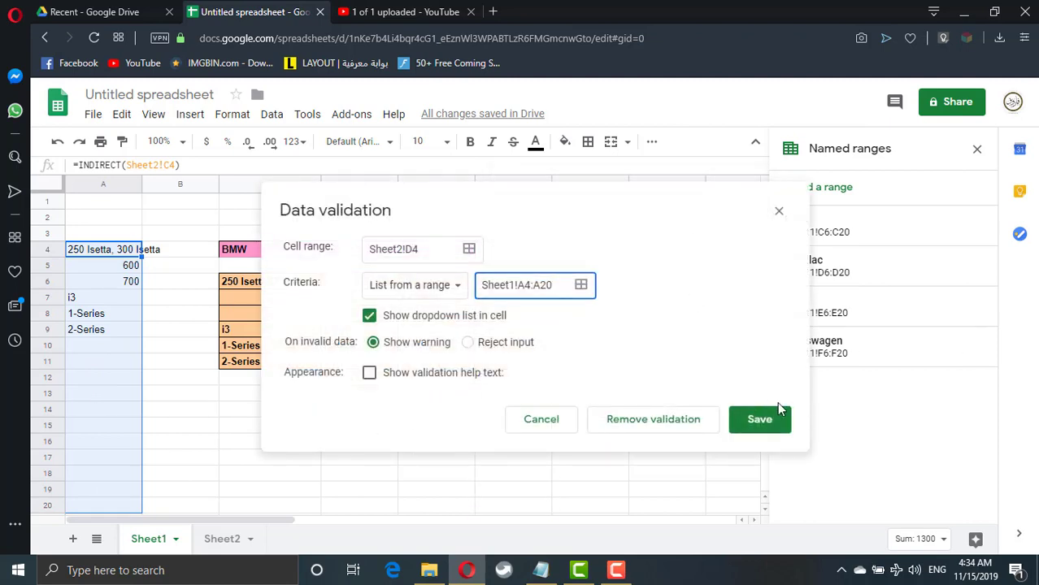
left_click(760, 420)
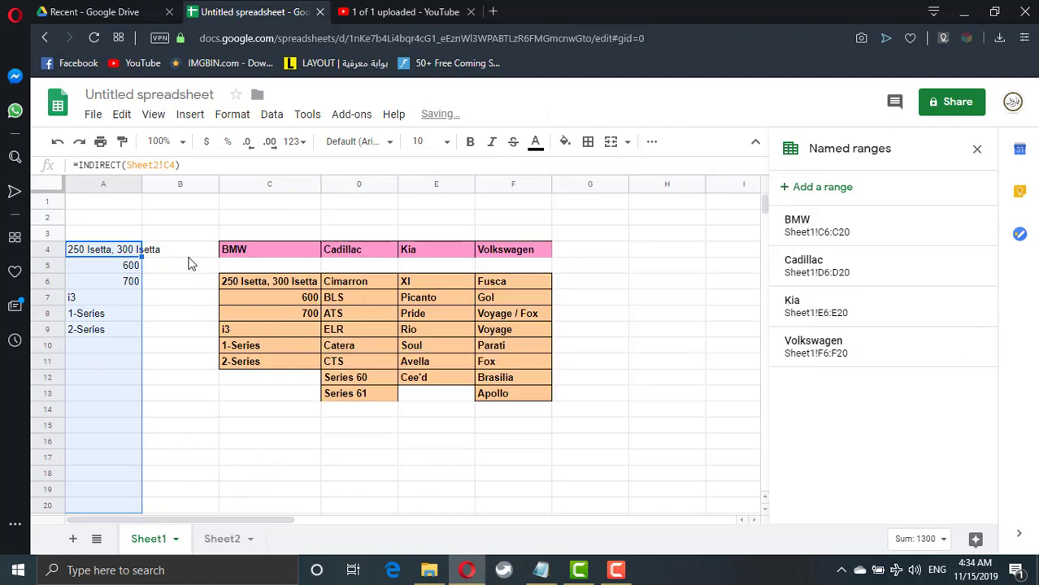
Step: Test the model dropdown in D4 of Sheet2 with BMW, Cadillac and Kia as the brand in C4
left_click(221, 539)
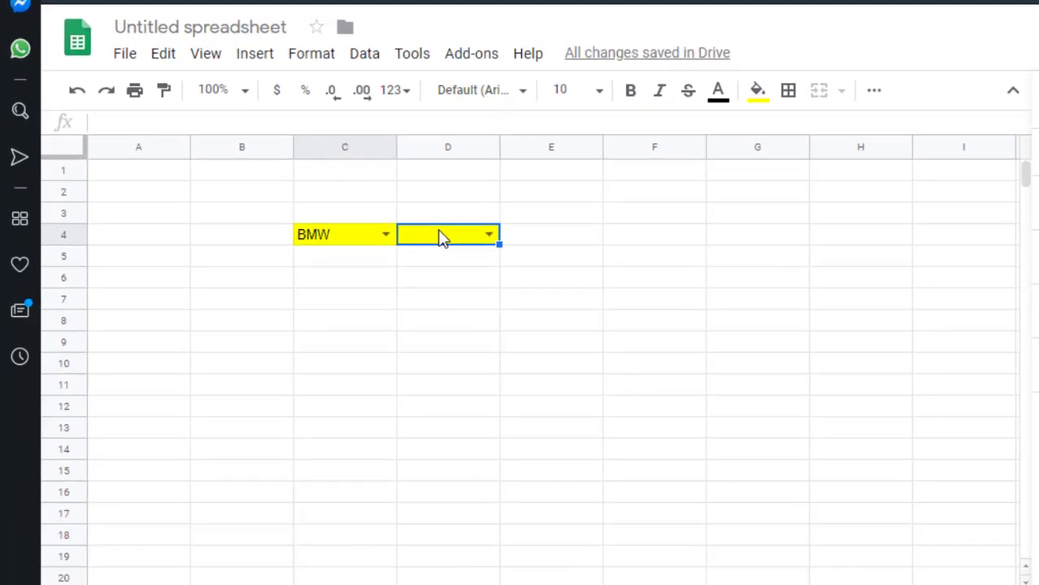
left_click(364, 249)
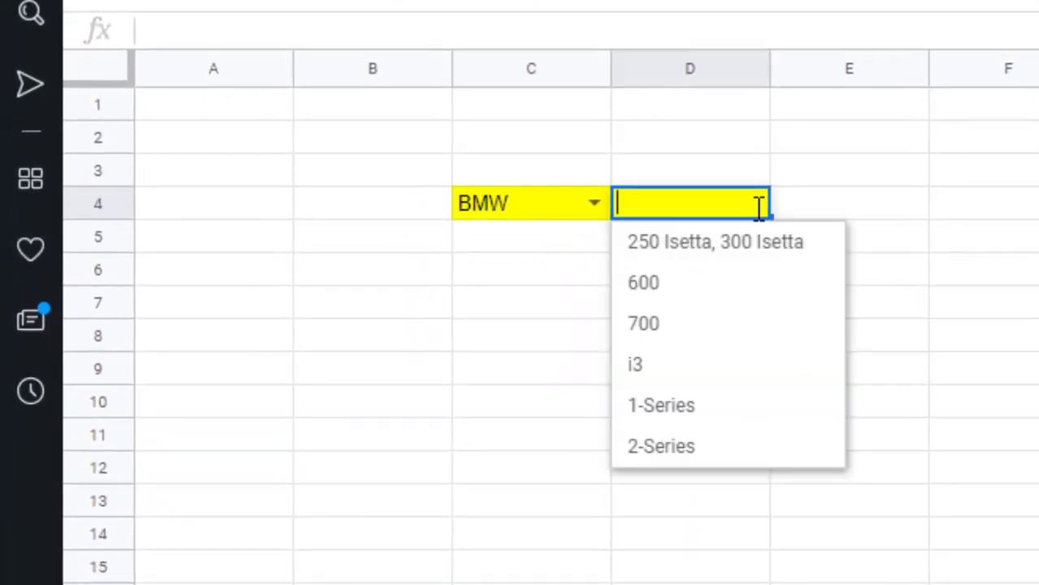
left_click(596, 214)
left_click(552, 302)
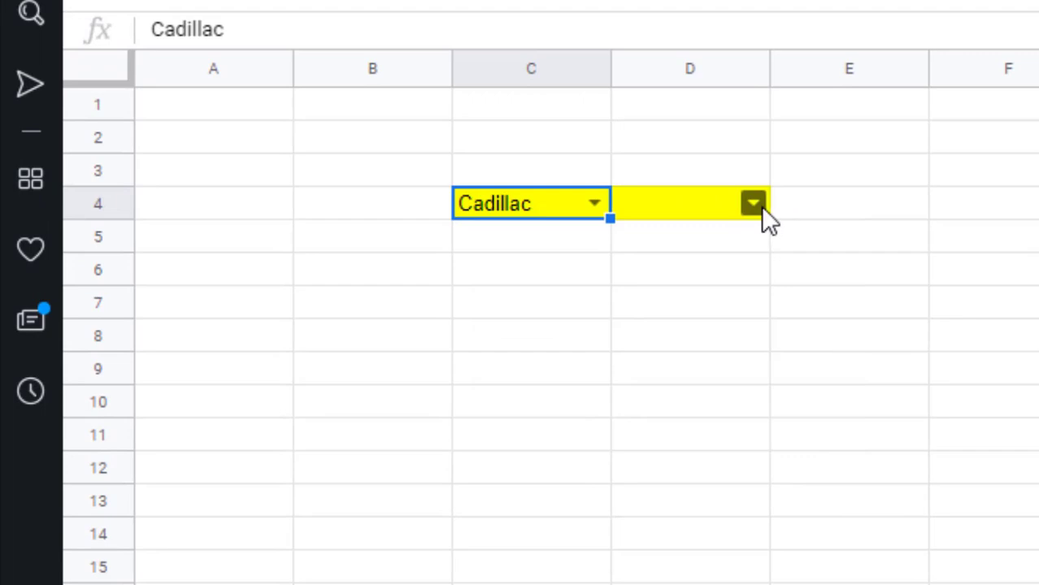
left_click(755, 205)
left_click(599, 210)
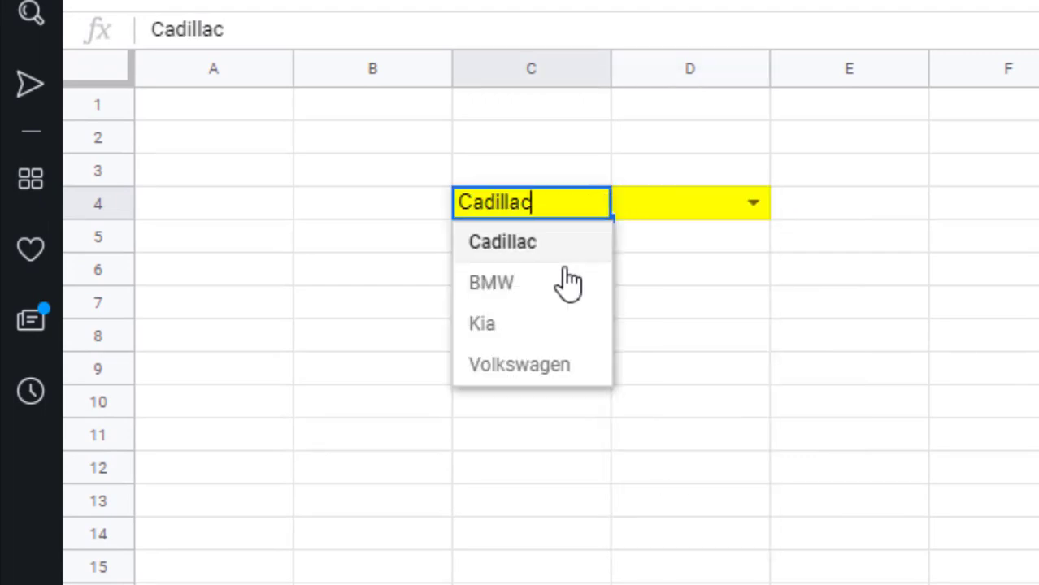
left_click(538, 328)
left_click(760, 208)
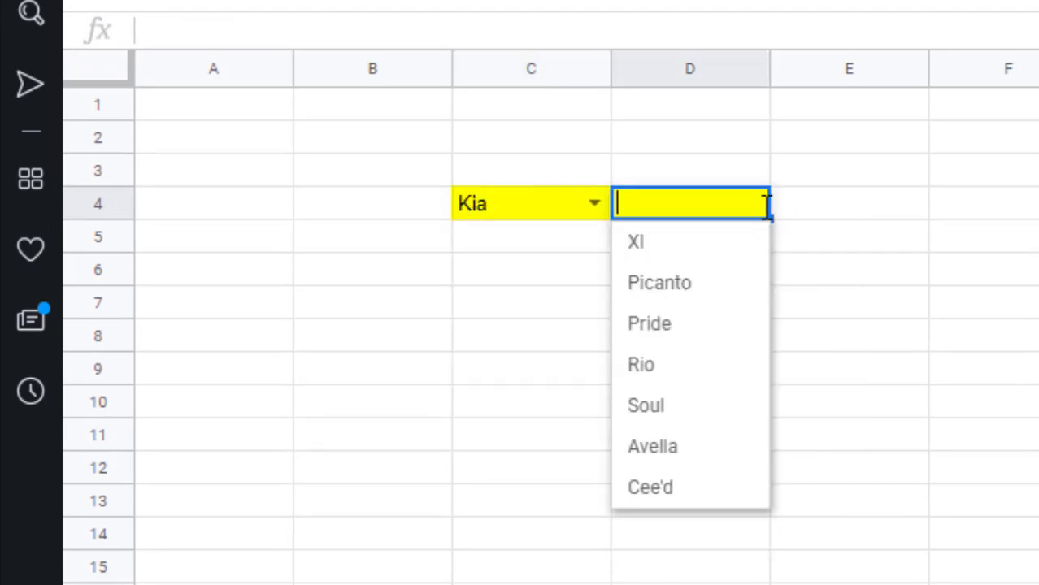
left_click(917, 208)
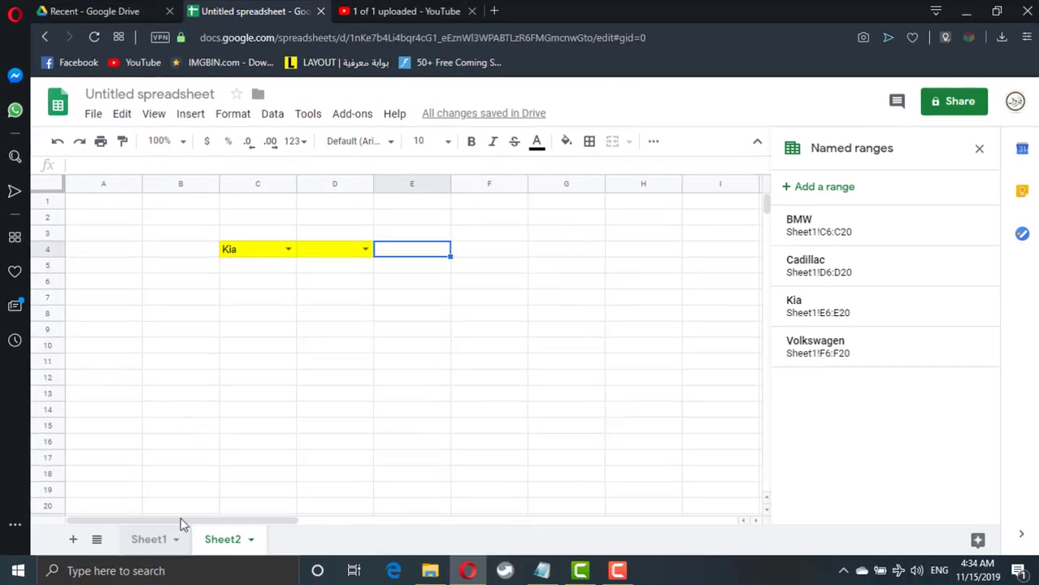
Step: Add a Toyota column on Sheet1 with the brand in G4 and the models Camry, Corolla and Yaris in G6:G8
left_click(159, 538)
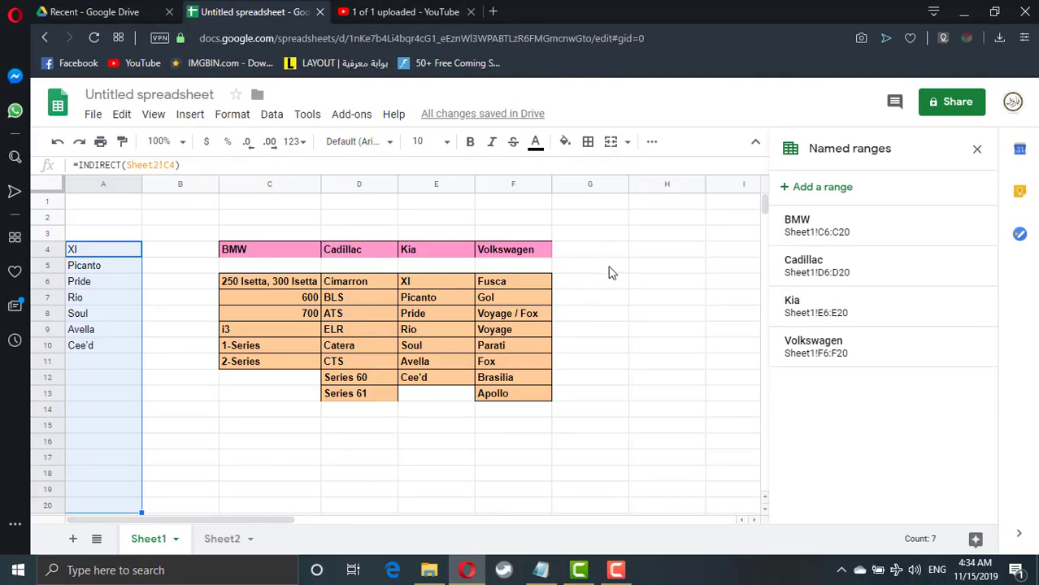
left_click(612, 253)
type("To")
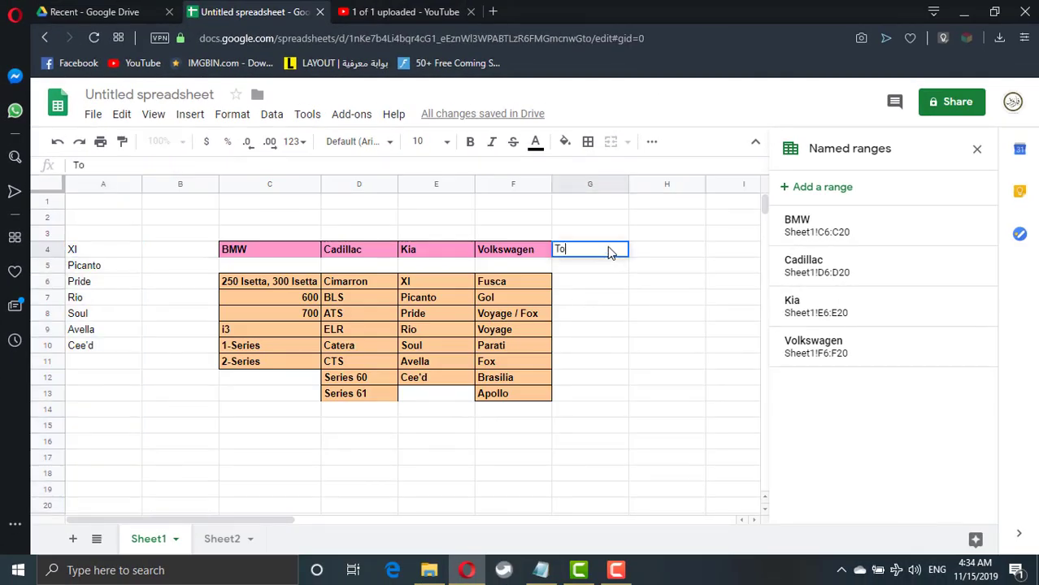
type("yota")
key("Return")
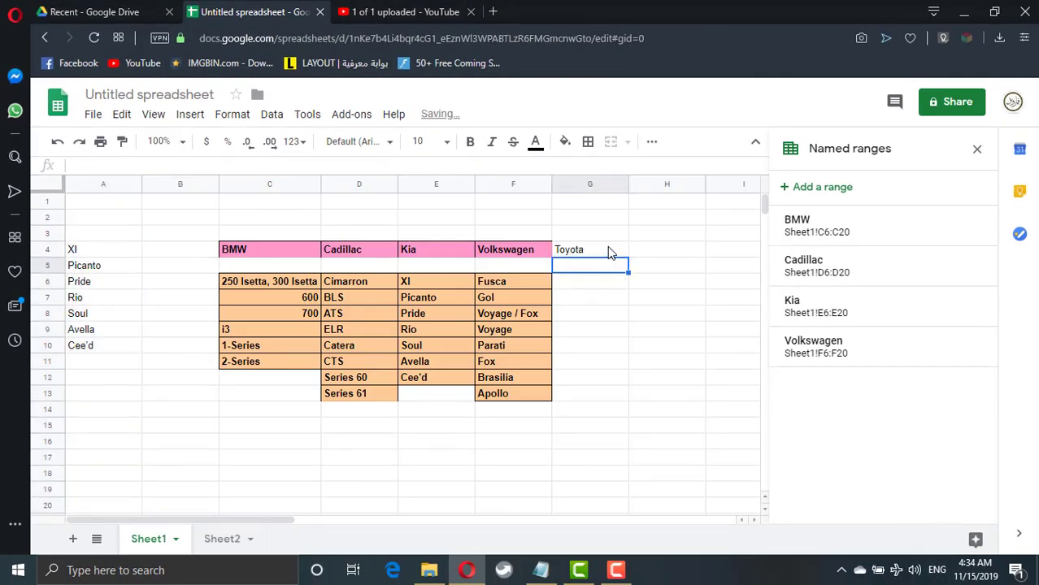
key("Down")
type("Camry")
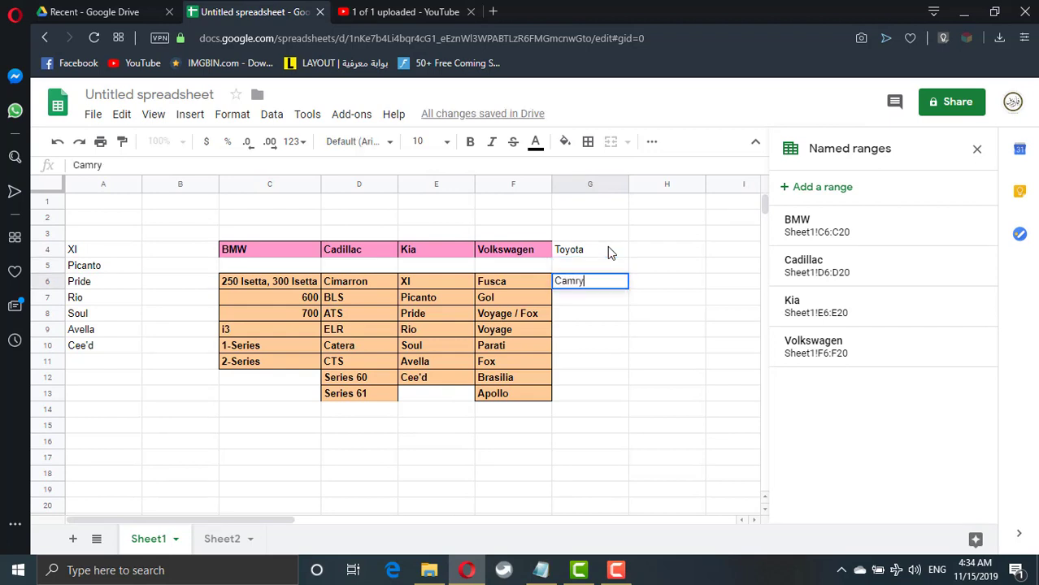
key("Return")
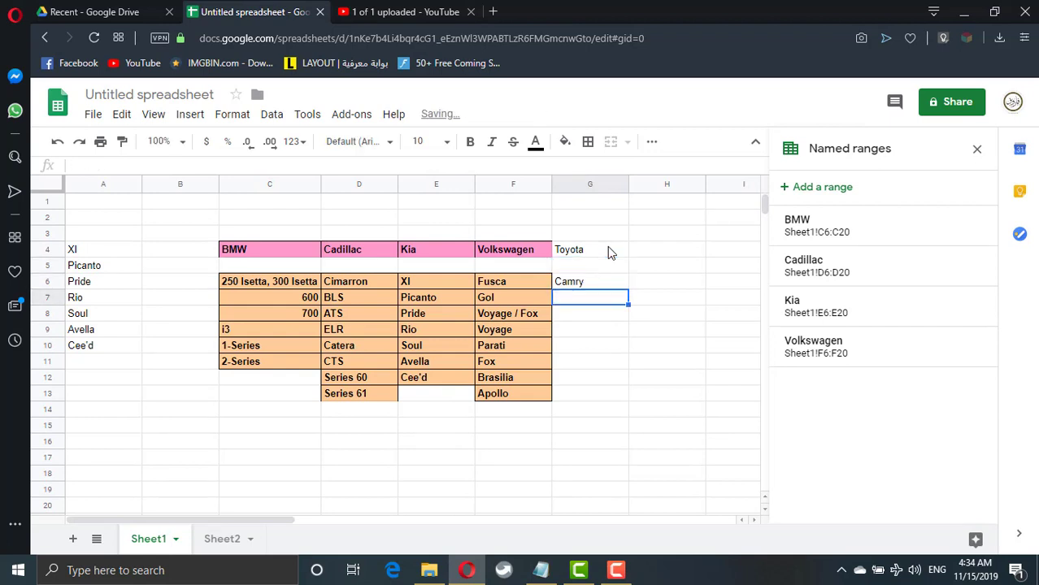
type("Corolla")
key("Return")
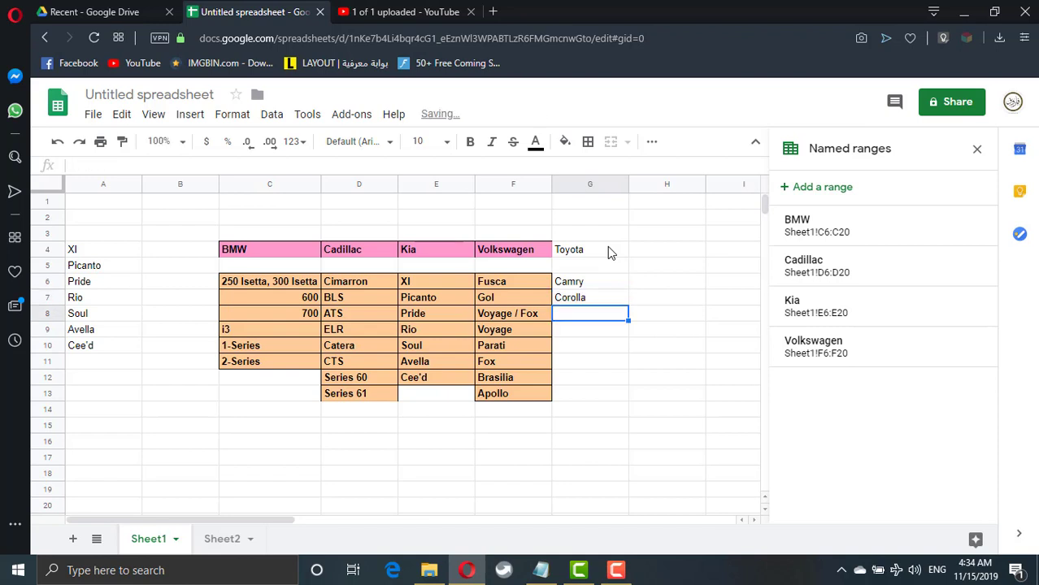
type("Yaris")
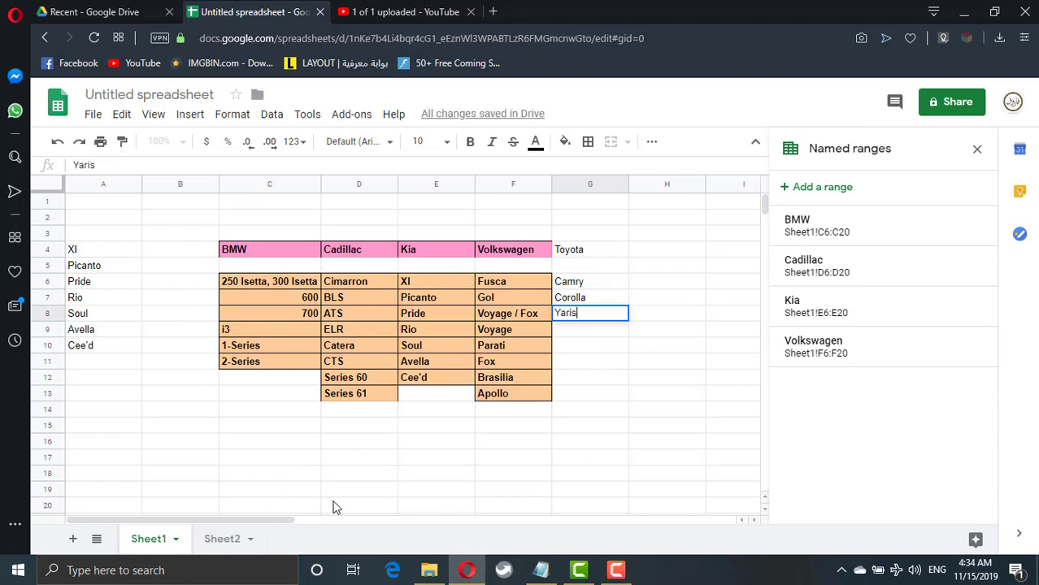
Step: Choose Toyota as the brand in C4 of Sheet2 and check the model dropdown in D4
left_click(228, 539)
left_click(258, 246)
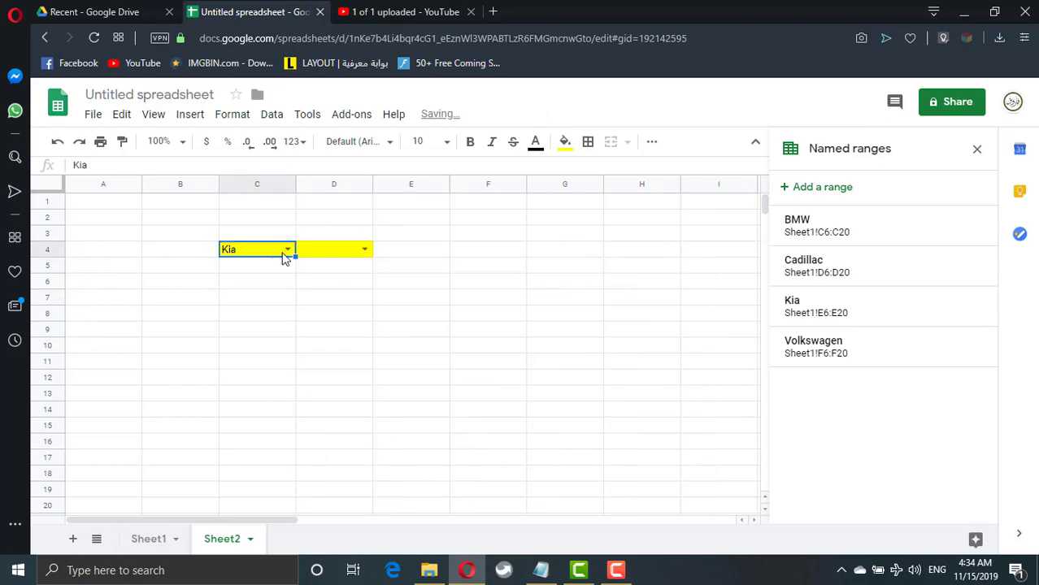
left_click(286, 251)
left_click(280, 346)
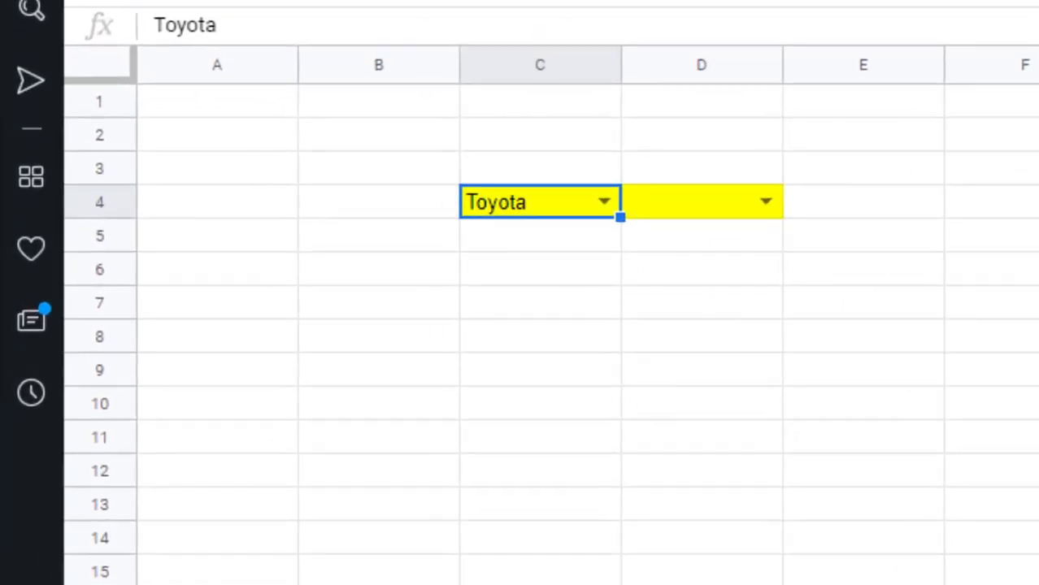
left_click(764, 203)
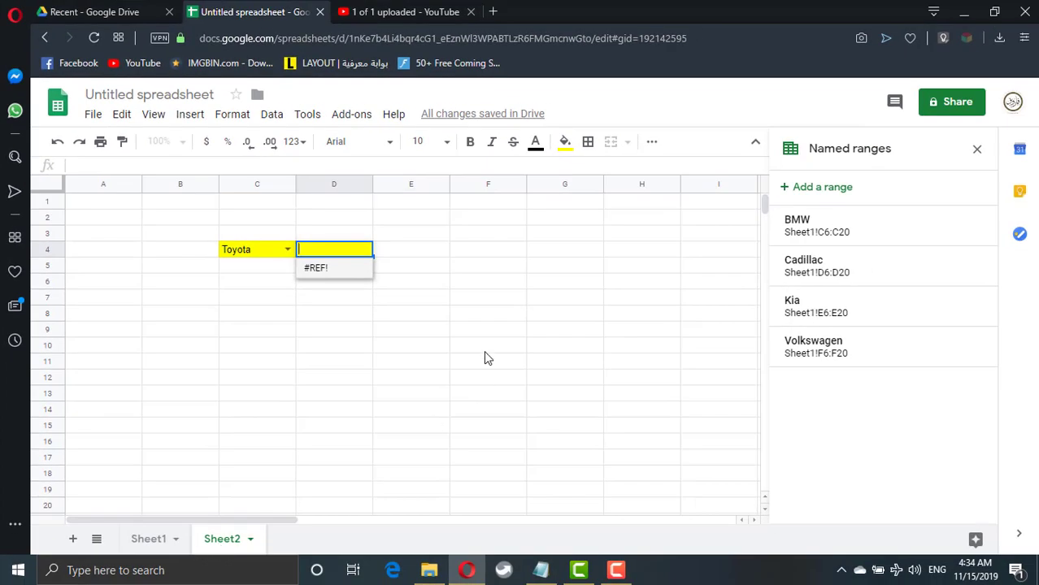
Step: Define a named range called Toyota for cells G6:G20 on Sheet1
left_click(172, 539)
left_click_drag(591, 289, 579, 515)
right_click(578, 514)
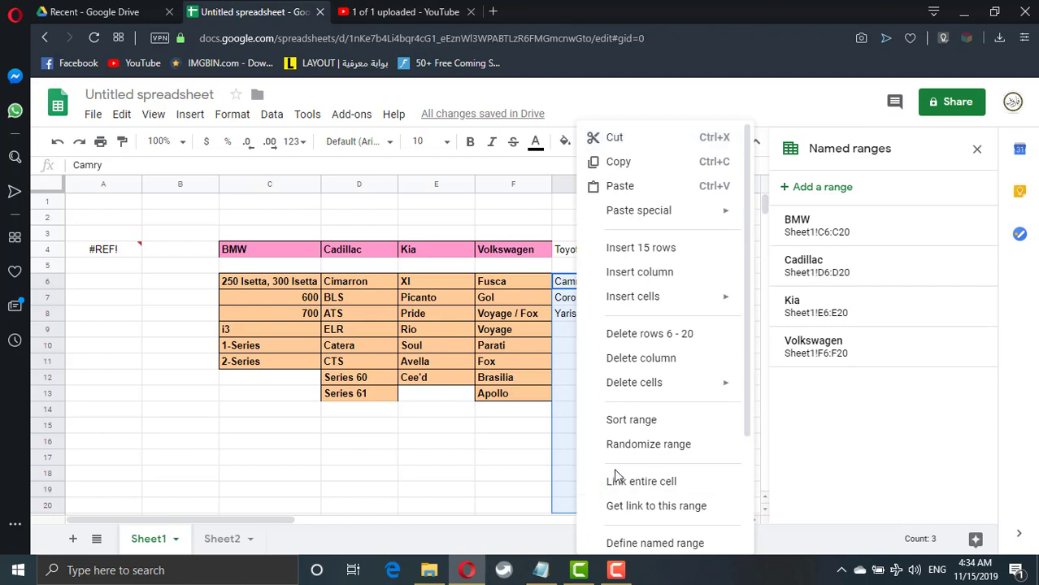
left_click(640, 544)
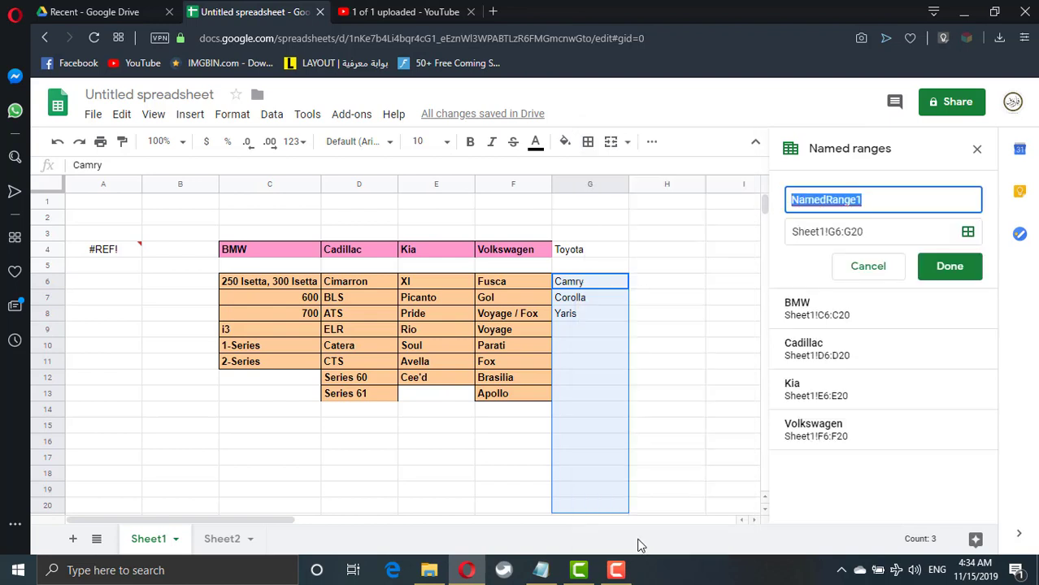
type("Toyota")
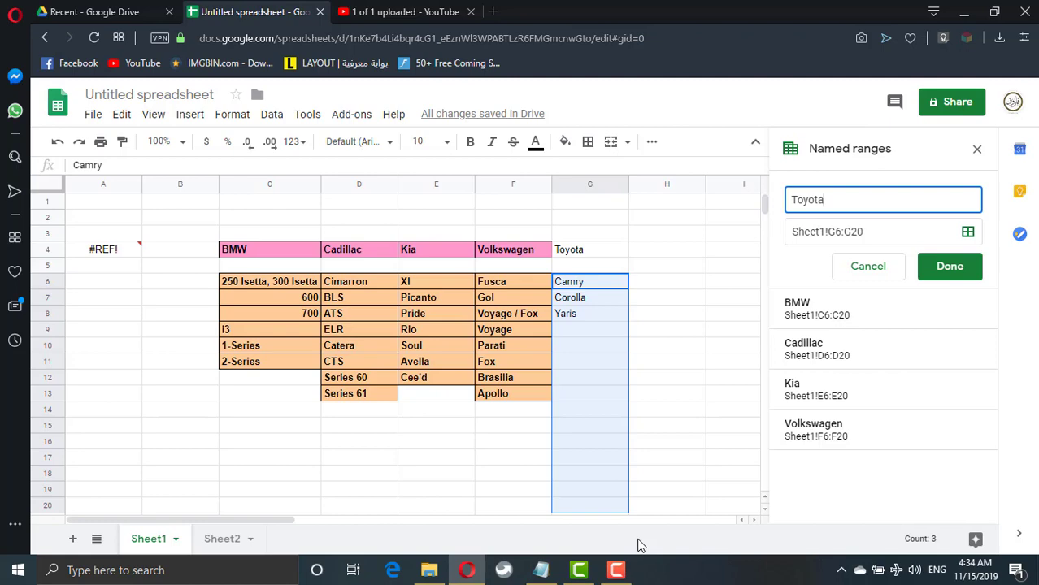
key("Return")
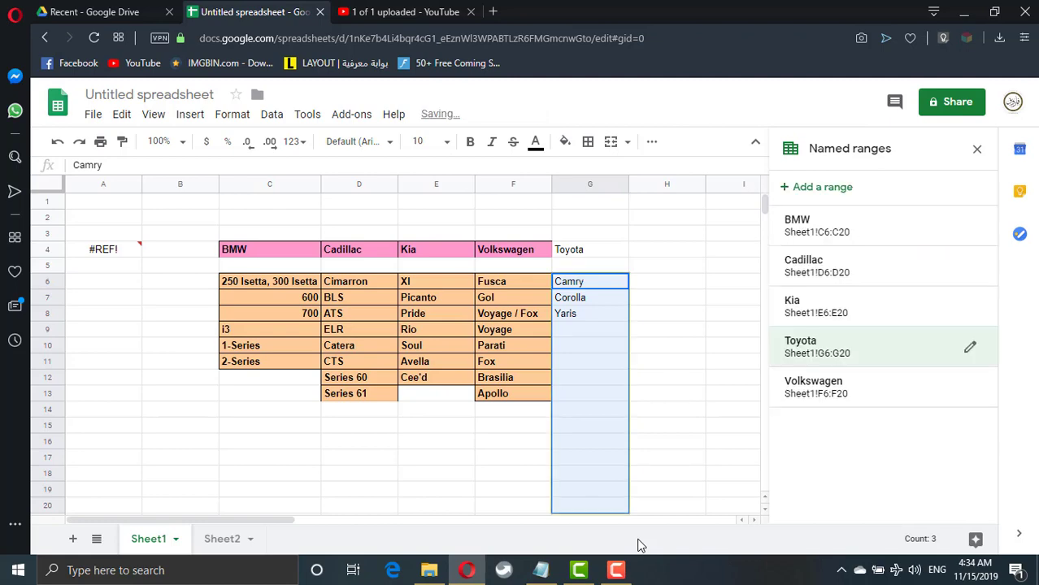